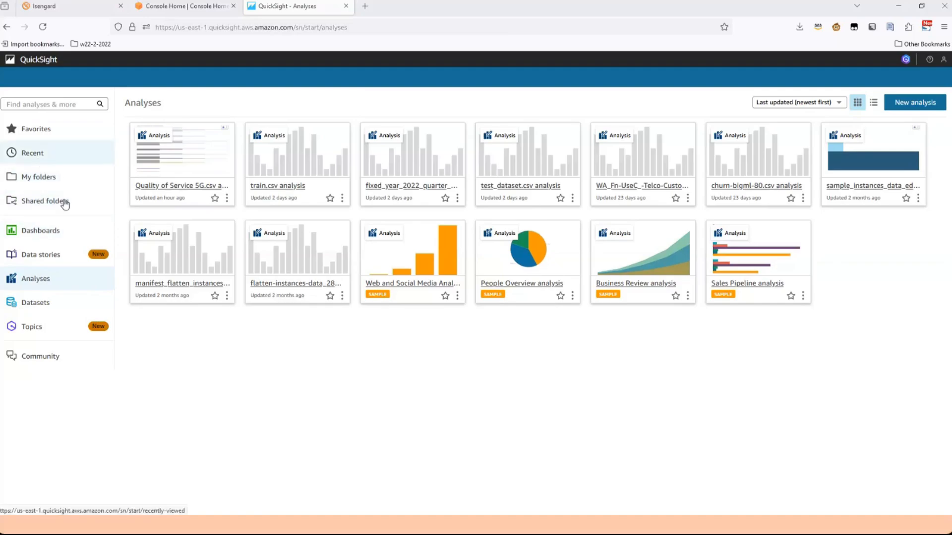
Start a new dataset that uses an uploaded file as its data source.
{"action": "left_click", "coordinate": [47, 306]}
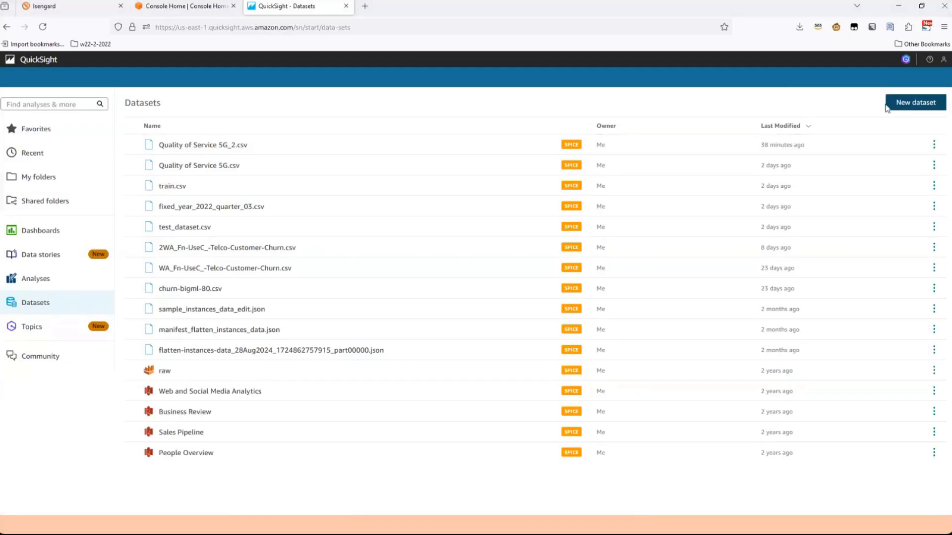
{"action": "left_click", "coordinate": [901, 110]}
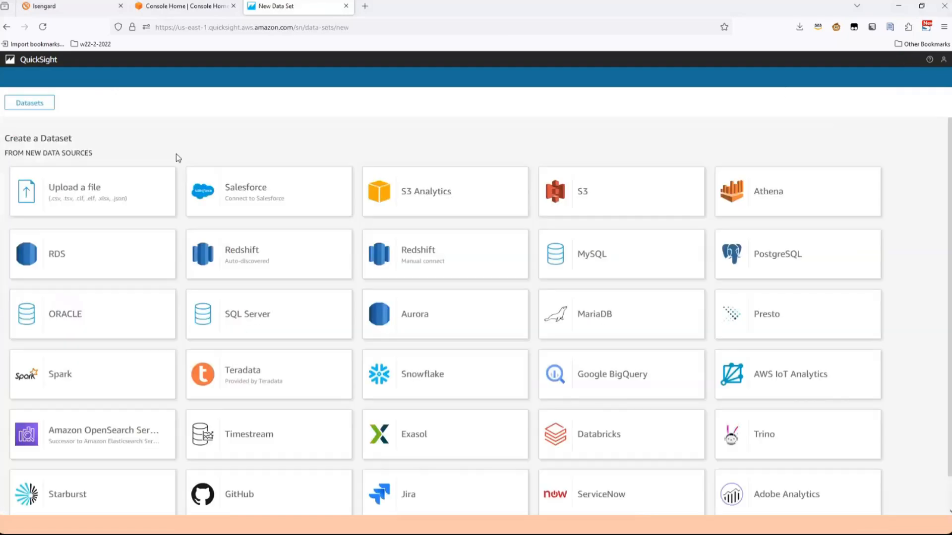
{"action": "left_click", "coordinate": [113, 208]}
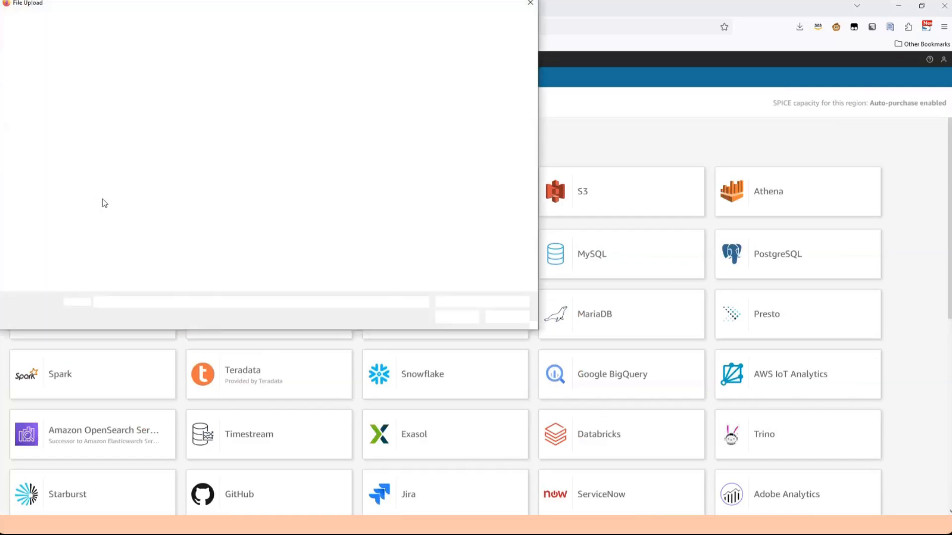
Rename the Quality of Service 5G_2 file in the archive (4) folder as Quality of Service 5G_3.
{"action": "left_click", "coordinate": [158, 66]}
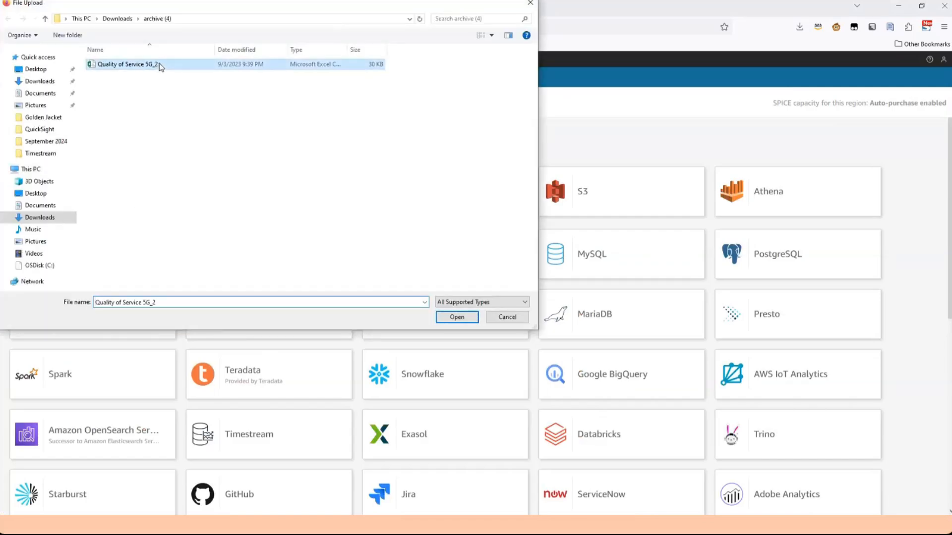
{"action": "left_click", "coordinate": [165, 66]}
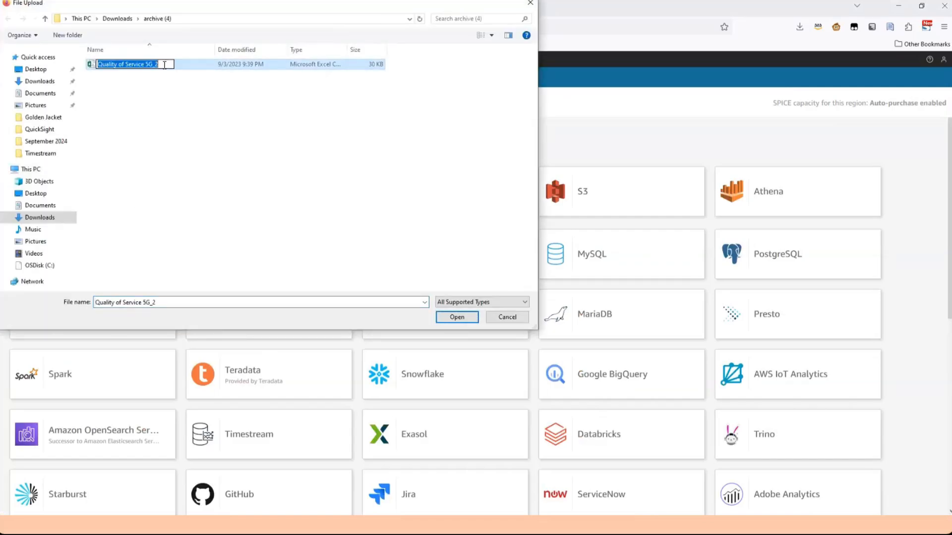
{"action": "left_click", "coordinate": [164, 64]}
{"action": "key", "text": "BackSpace"}
{"action": "type", "text": "3"}
{"action": "key", "text": "Return"}
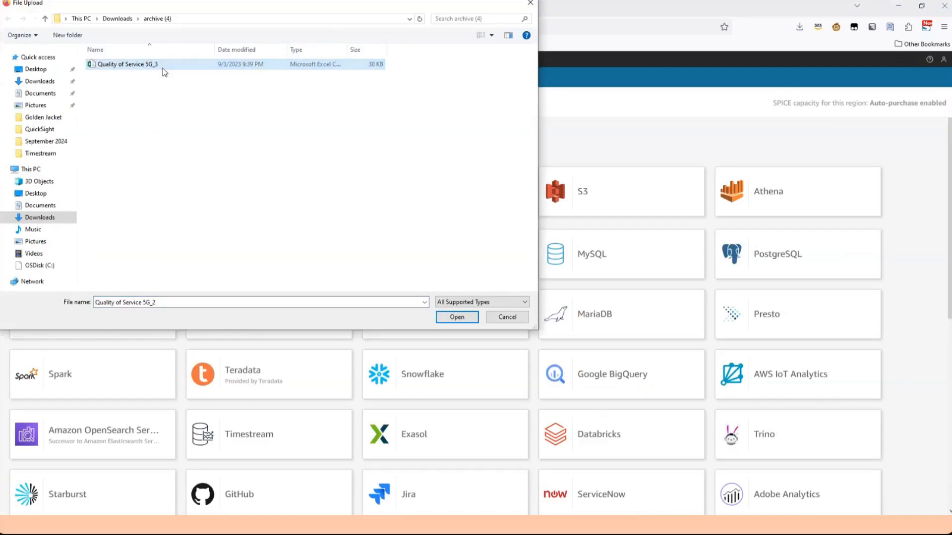
Upload the Quality of Service 5G_3 file as the dataset source.
{"action": "left_click", "coordinate": [455, 319]}
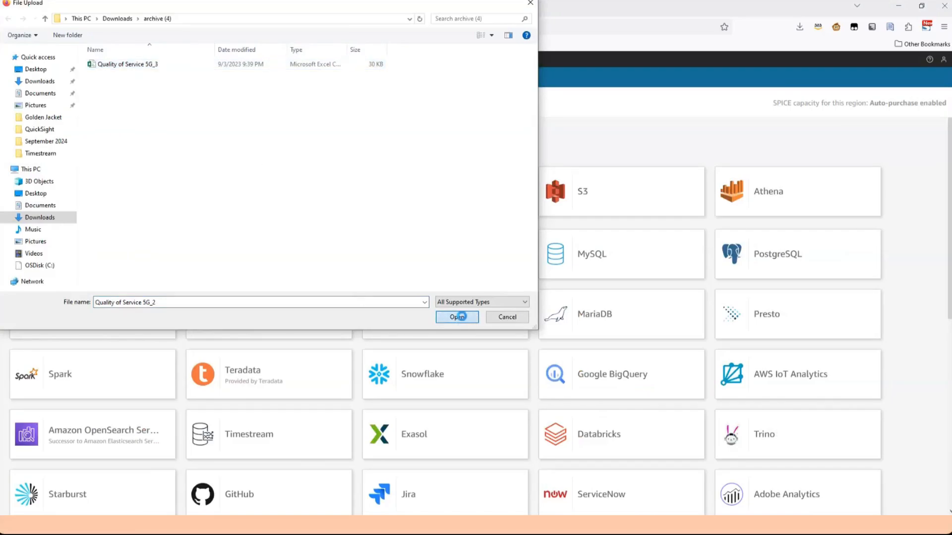
{"action": "left_click", "coordinate": [535, 263]}
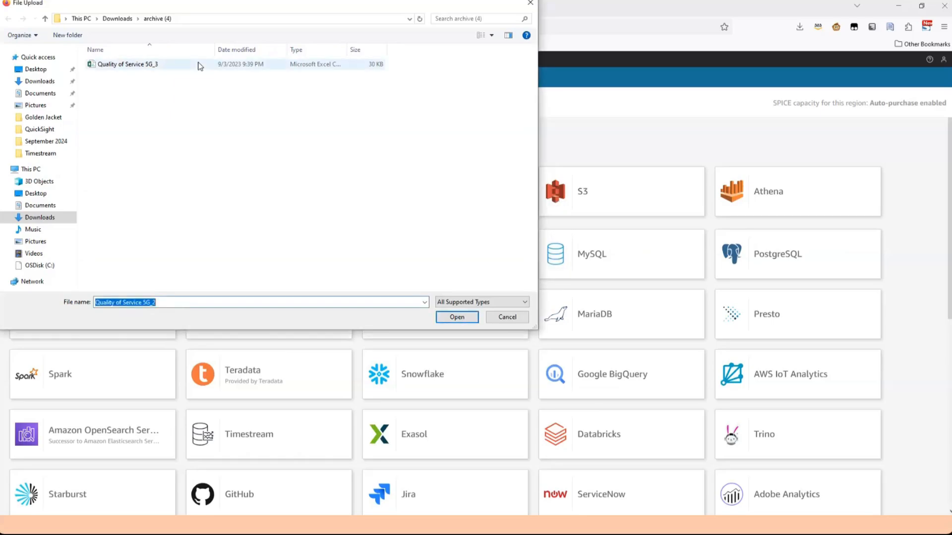
{"action": "left_click", "coordinate": [127, 64]}
{"action": "left_click", "coordinate": [458, 317]}
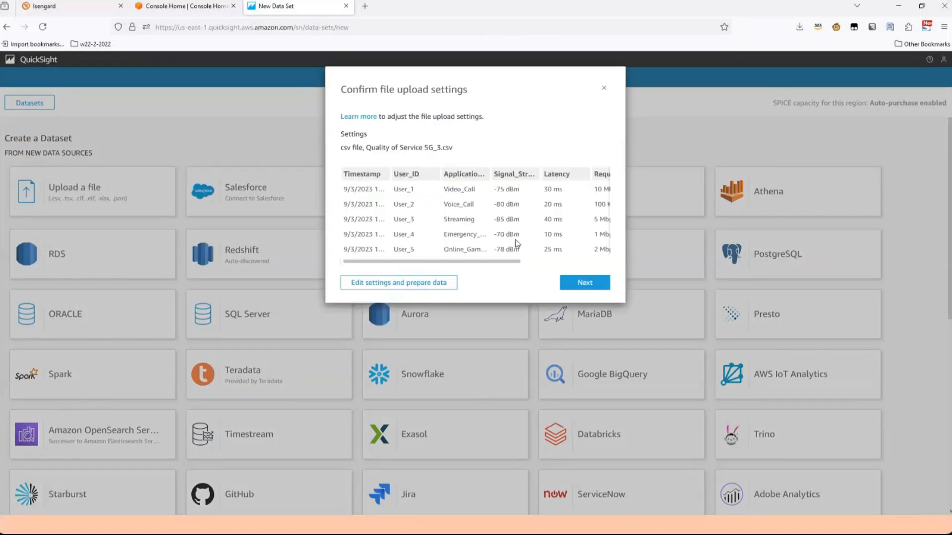
Accept the upload settings and visualize the dataset in a new analysis with a tiled interactive sheet optimized for 1600px.
{"action": "left_click", "coordinate": [585, 283]}
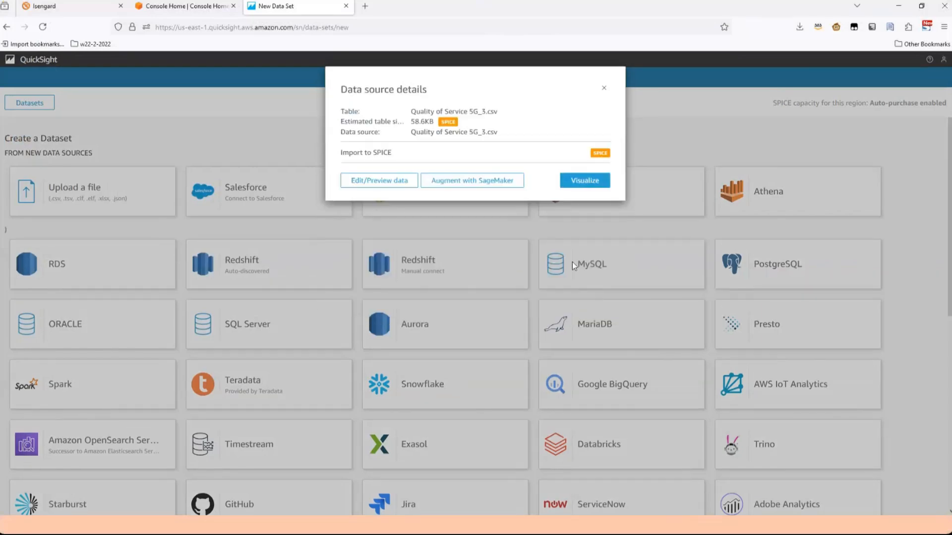
{"action": "left_click", "coordinate": [574, 183]}
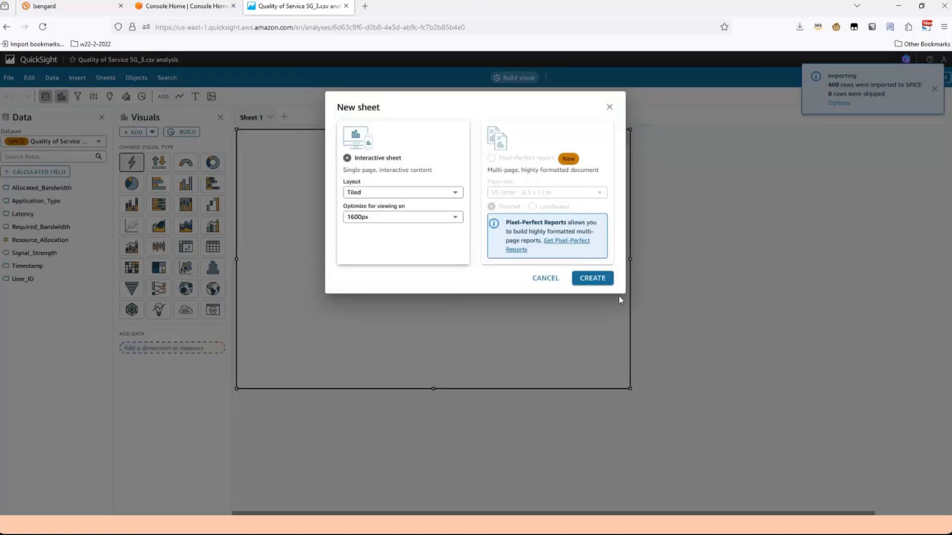
{"action": "left_click", "coordinate": [610, 287]}
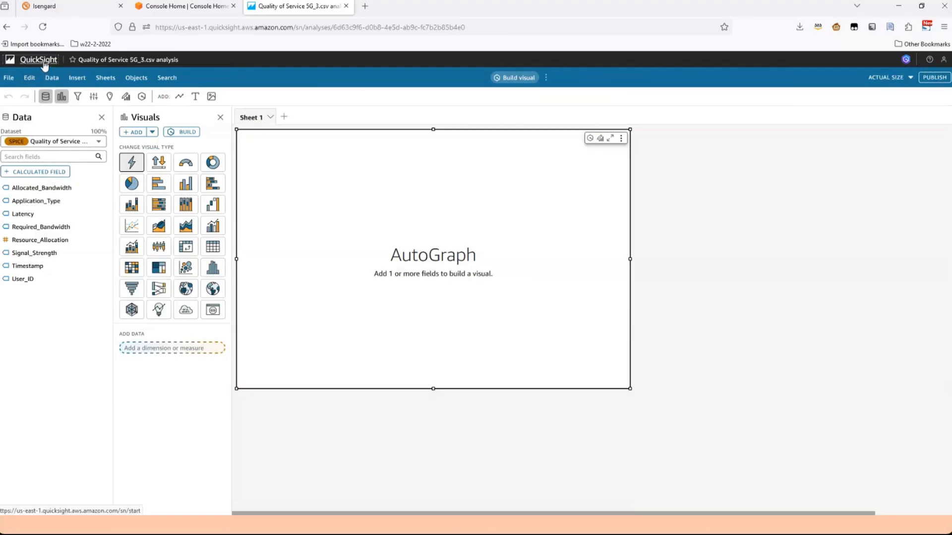
Set up a new Amazon Q topic with "5g datset" as both name and description, keeping the new generative Q&A experience enabled.
{"action": "left_click", "coordinate": [44, 65]}
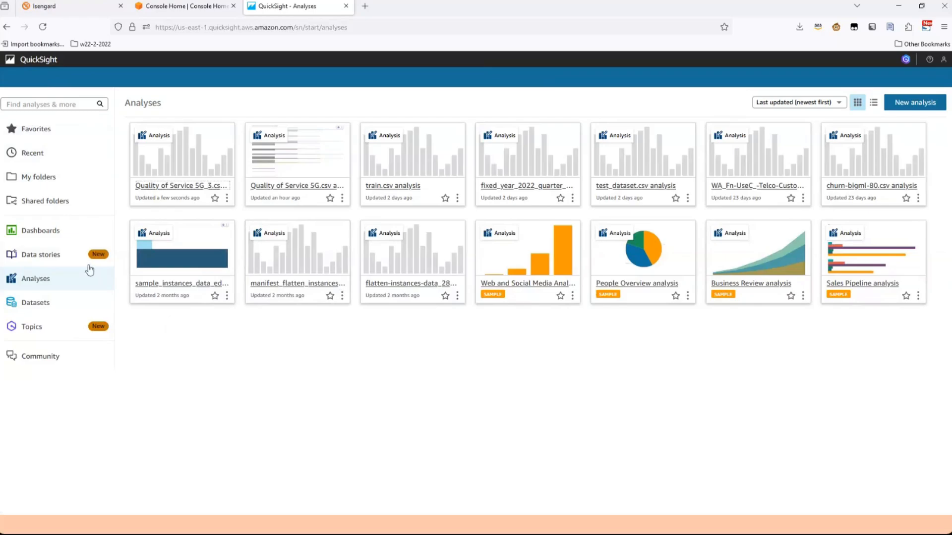
{"action": "left_click", "coordinate": [50, 329]}
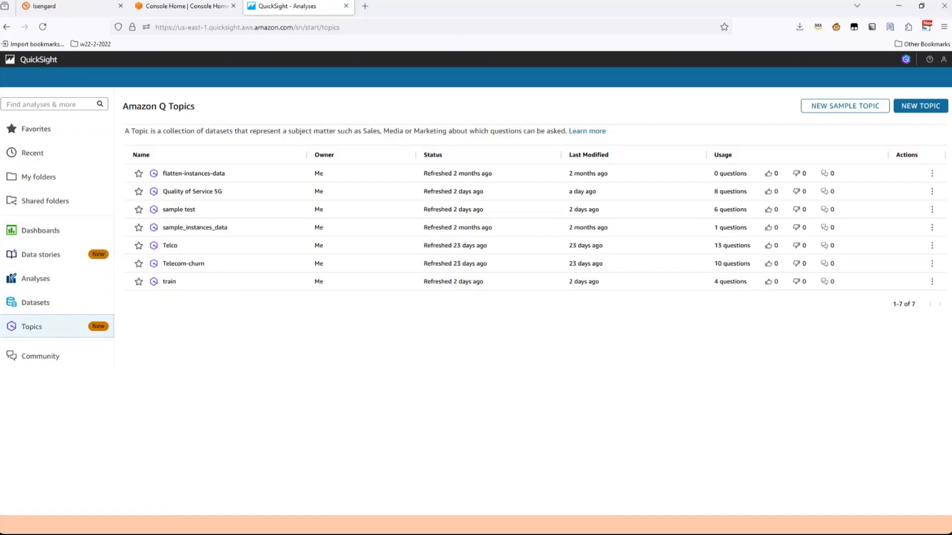
{"action": "left_click", "coordinate": [919, 106]}
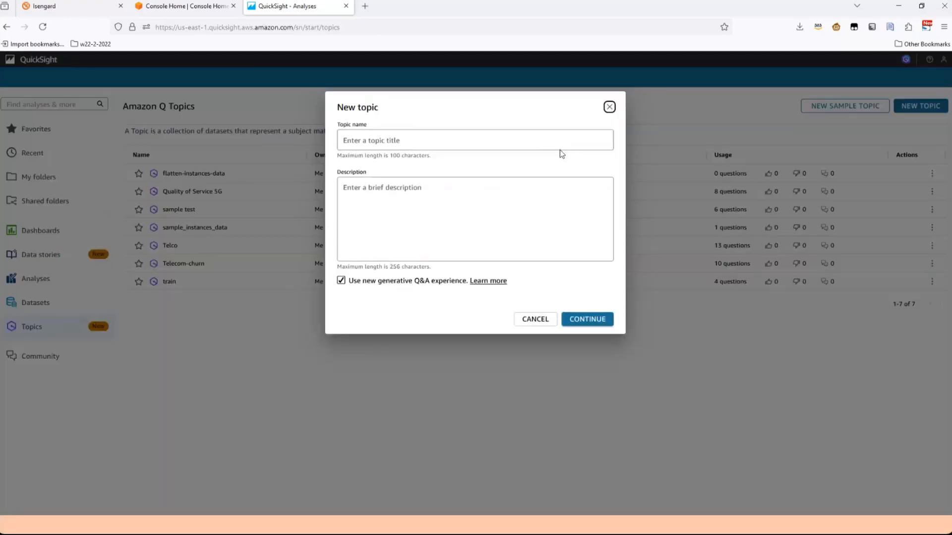
{"action": "left_click", "coordinate": [500, 142]}
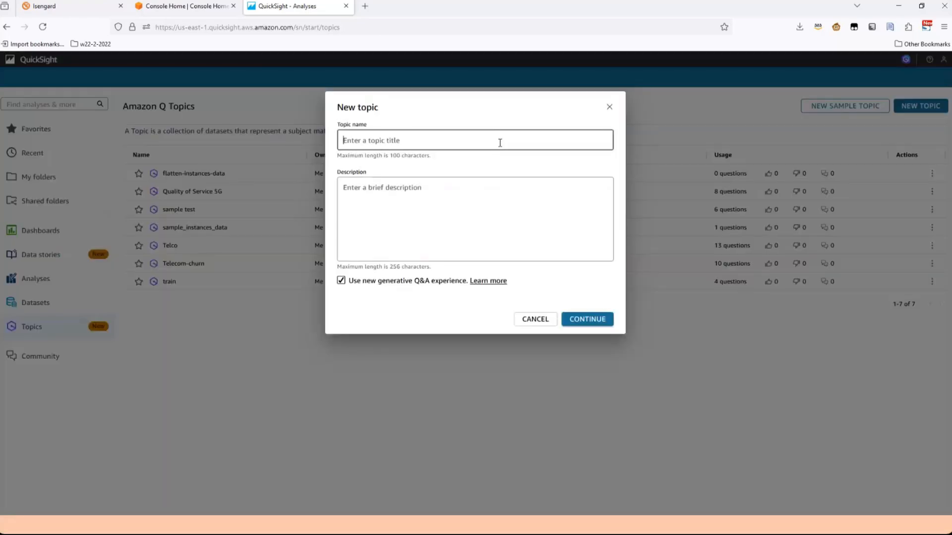
{"action": "type", "text": "5g datset"}
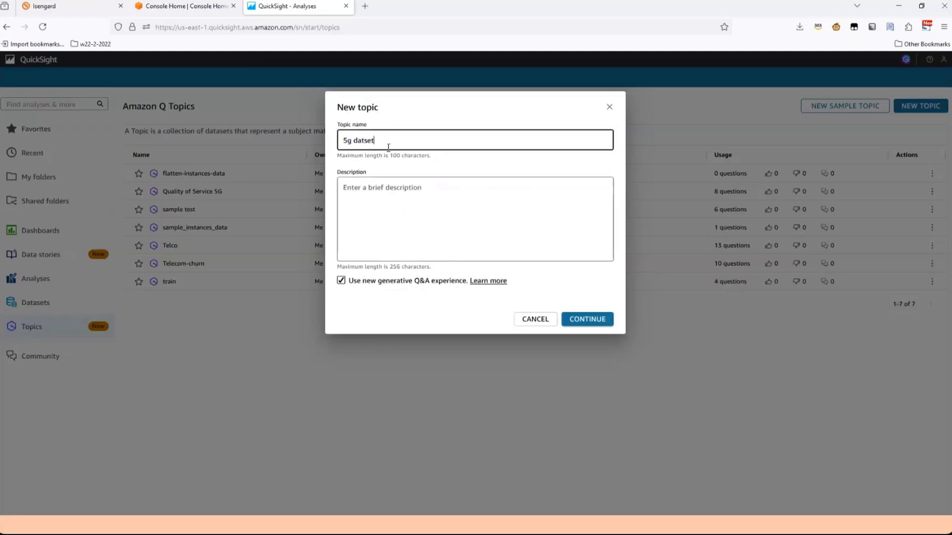
{"action": "left_click_drag", "start_coordinate": [375, 141], "coordinate": [333, 143]}
{"action": "key", "text": "ctrl+c"}
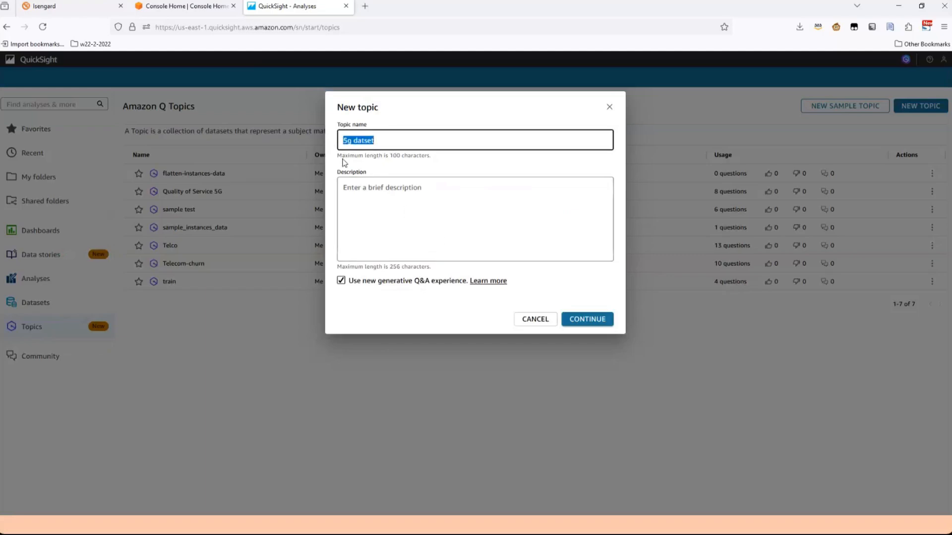
{"action": "left_click", "coordinate": [385, 213]}
{"action": "key", "text": "ctrl+v"}
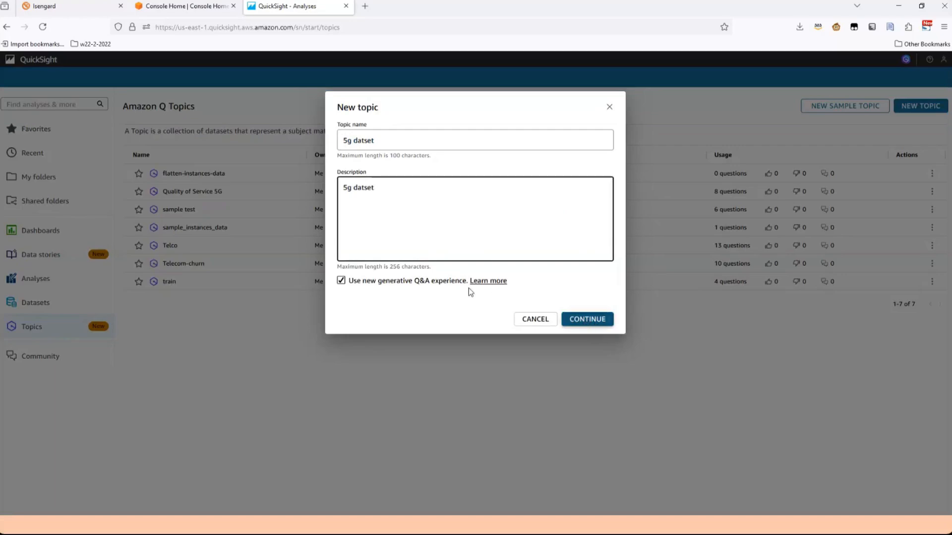
{"action": "left_click", "coordinate": [586, 318]}
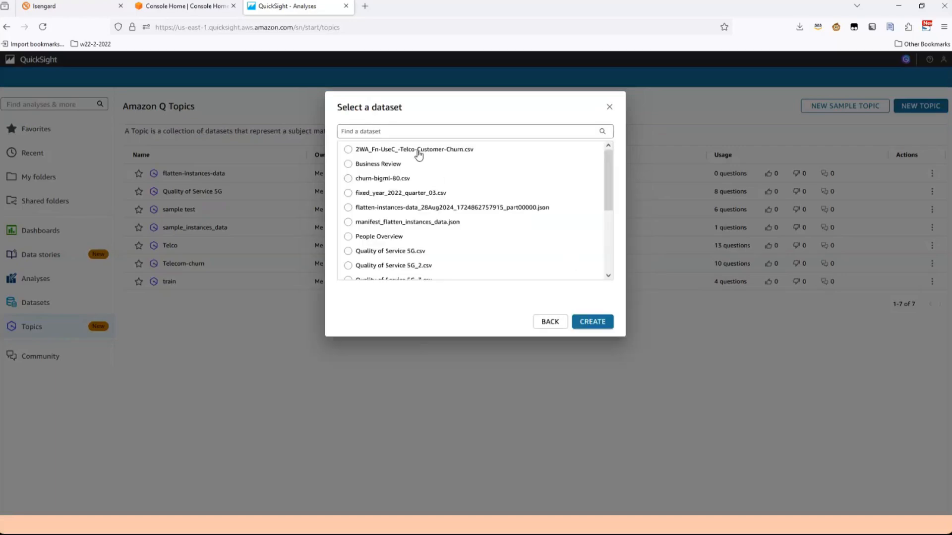
Choose the Quality of Service 5G_3.csv dataset for the topic and create it.
{"action": "scroll", "coordinate": [423, 198], "scroll_direction": "down", "scroll_amount": 2}
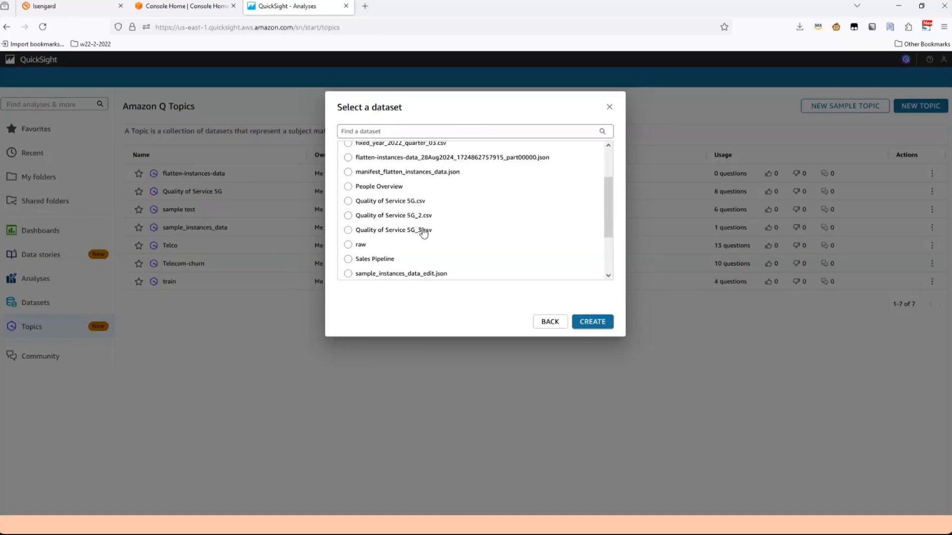
{"action": "left_click", "coordinate": [423, 230]}
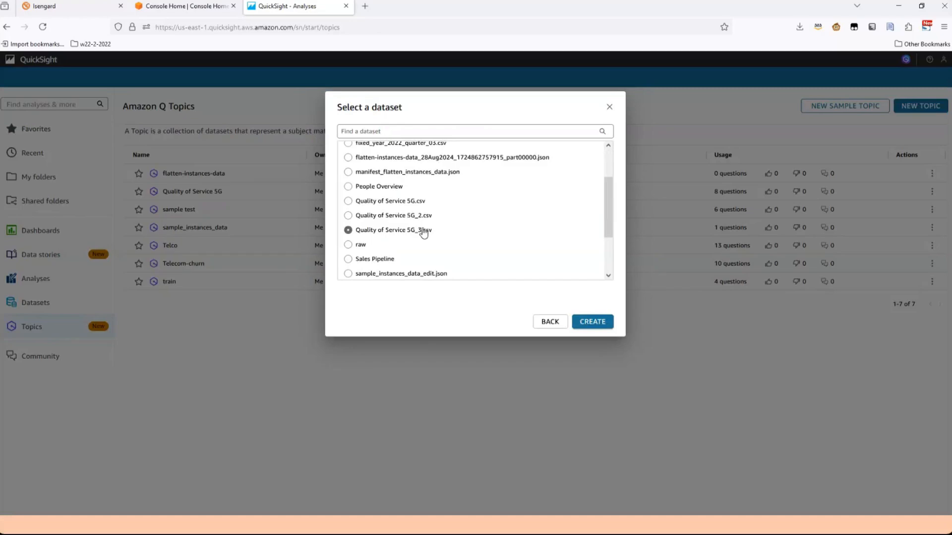
{"action": "left_click", "coordinate": [601, 321]}
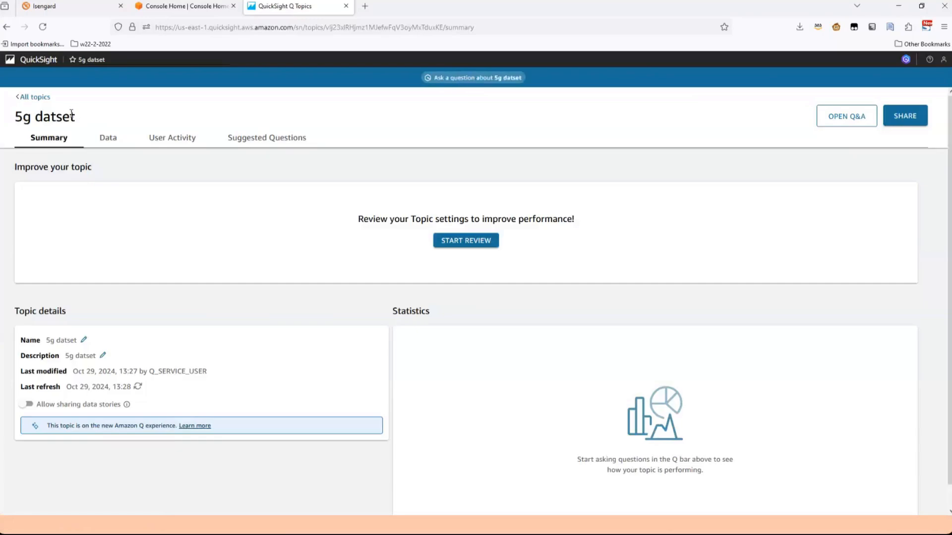
Review the data fields and synonyms of the 5g datset topic, and return to its summary through the topics list.
{"action": "left_click", "coordinate": [105, 149]}
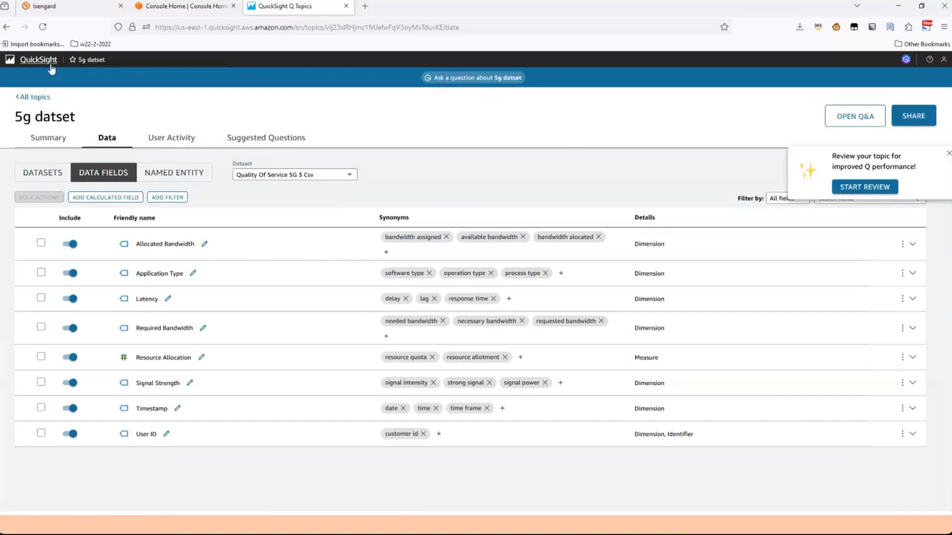
{"action": "left_click", "coordinate": [41, 98]}
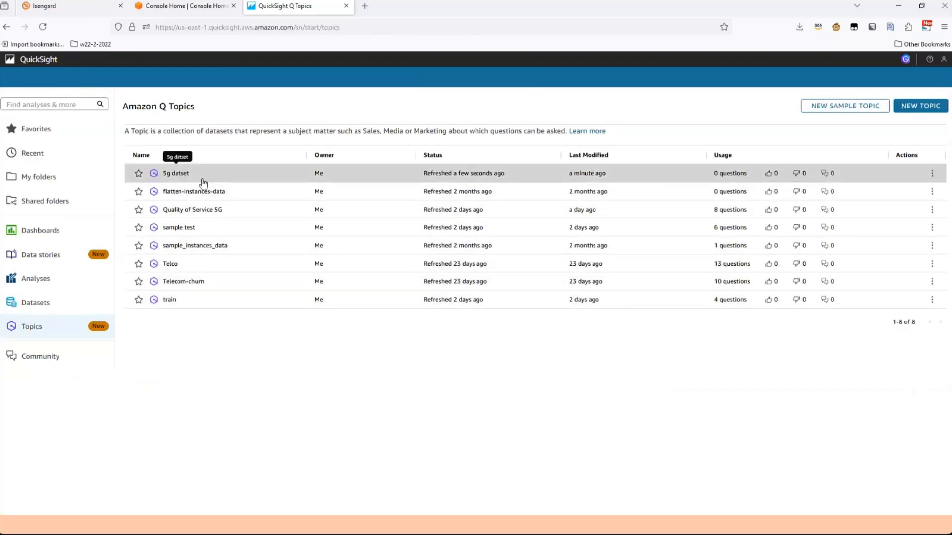
{"action": "left_click", "coordinate": [179, 173]}
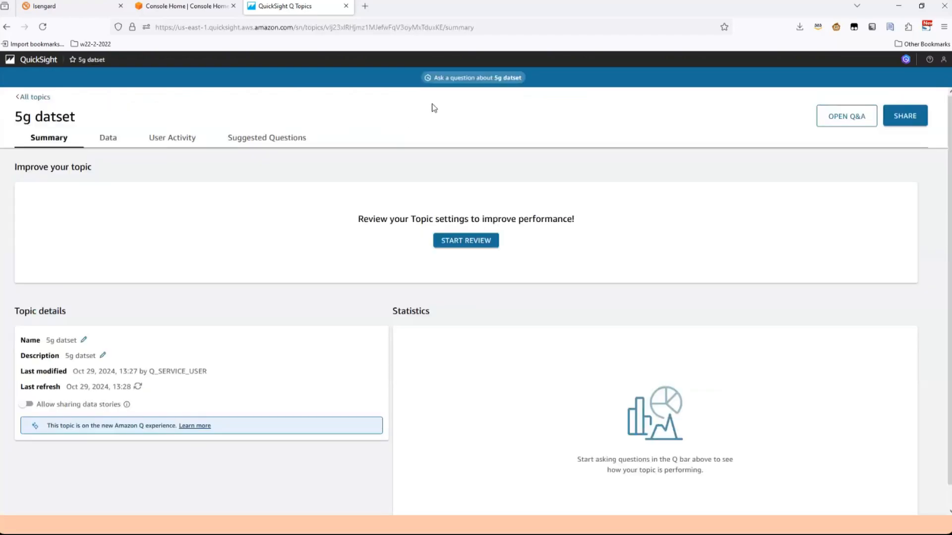
Ask the 5g datset topic "What's the correlation between signal strength and latency for each application type?".
{"action": "left_click", "coordinate": [493, 78]}
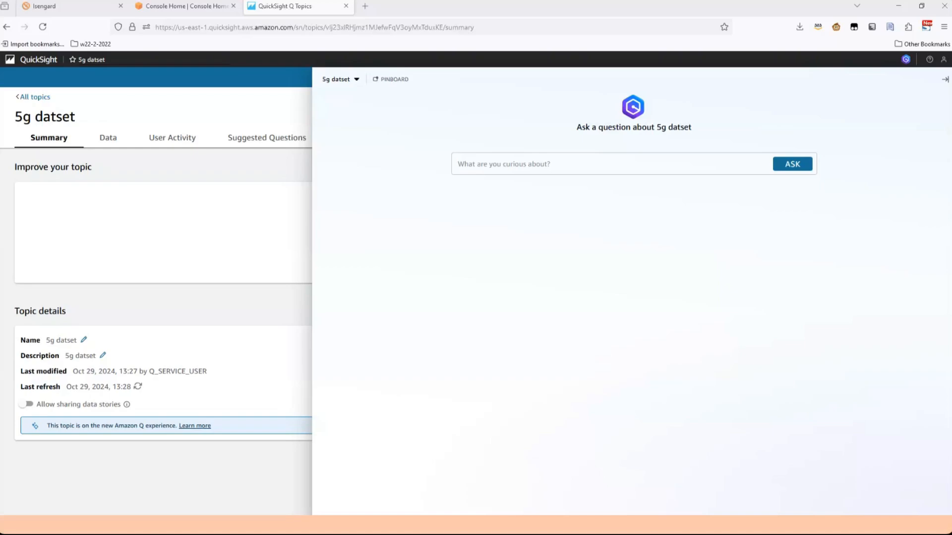
{"action": "left_click", "coordinate": [680, 168]}
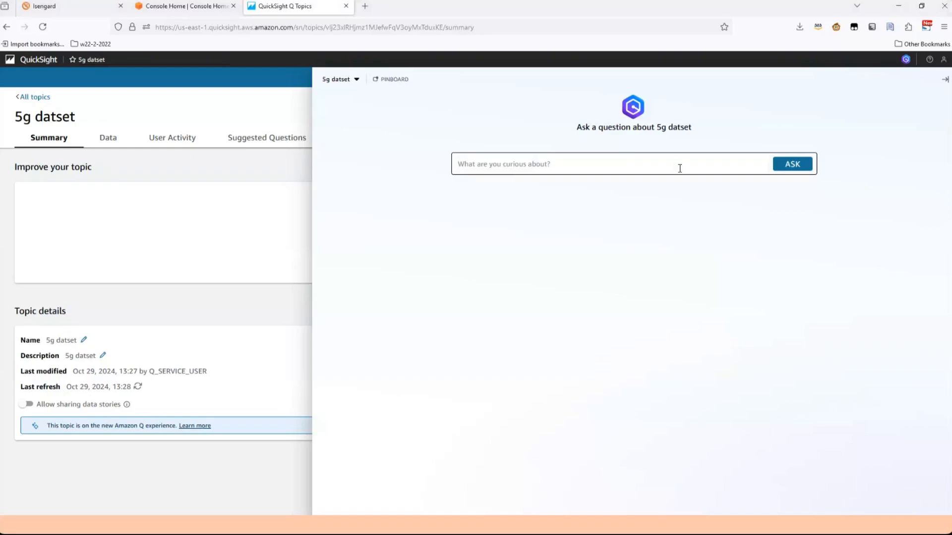
{"action": "key", "text": "ctrl+v"}
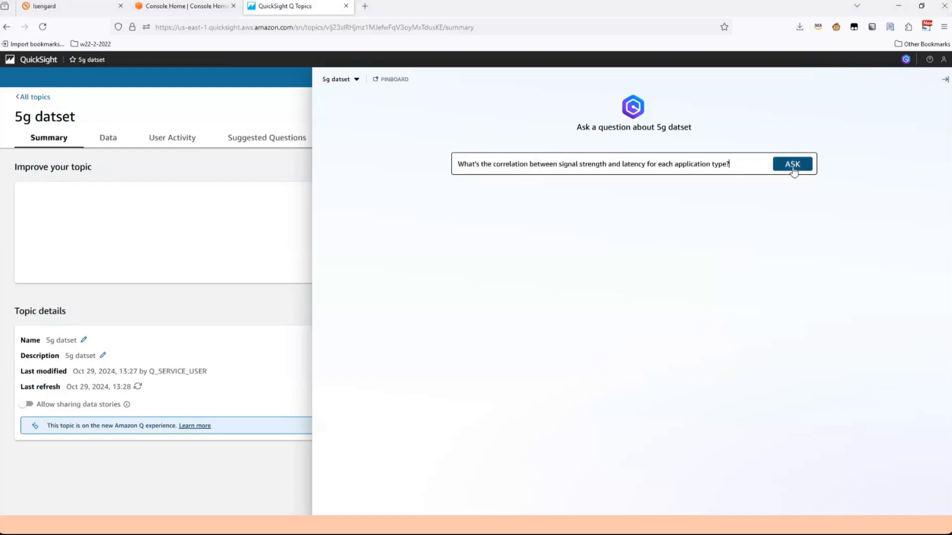
{"action": "left_click", "coordinate": [792, 164]}
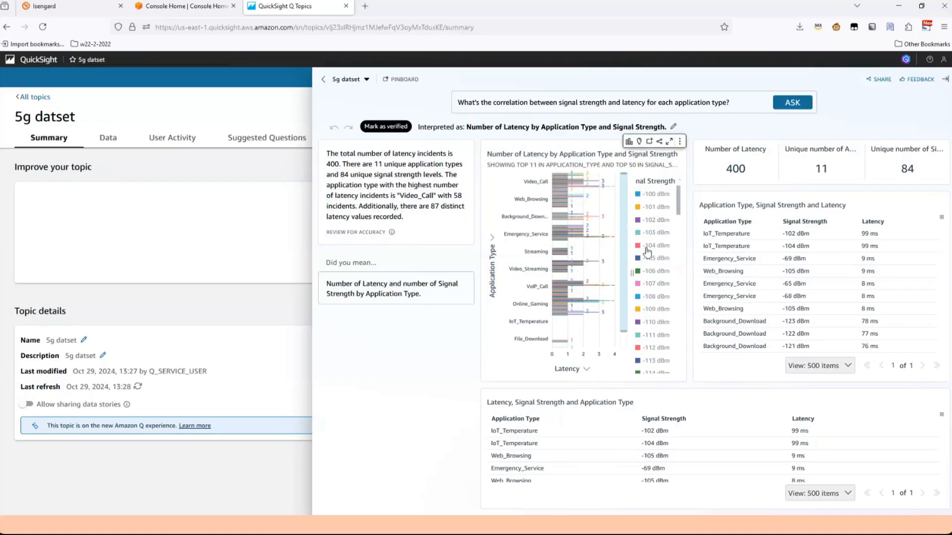
Close the topic's question-and-answer view and open the Quality of Service 5G_3.csv analysis.
{"action": "left_click", "coordinate": [322, 81]}
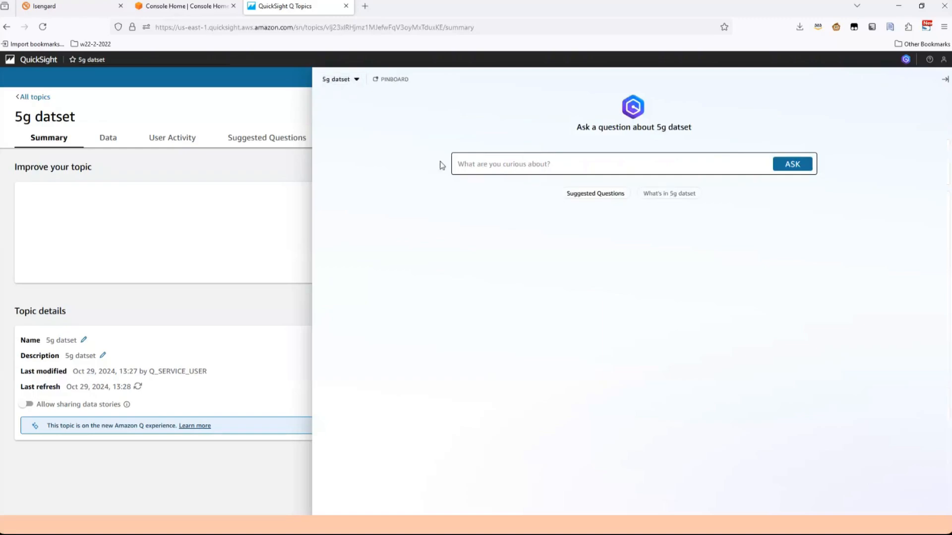
{"action": "left_click", "coordinate": [945, 81]}
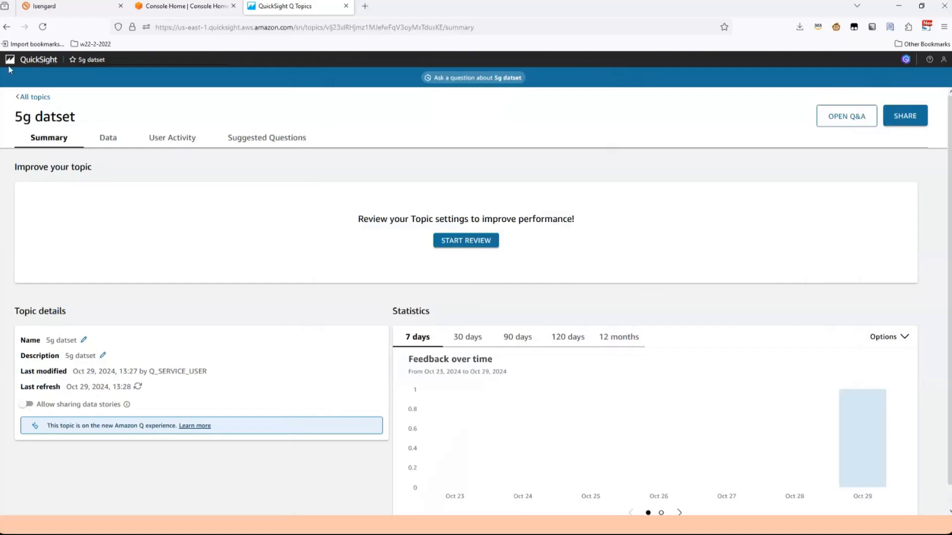
{"action": "left_click", "coordinate": [40, 99]}
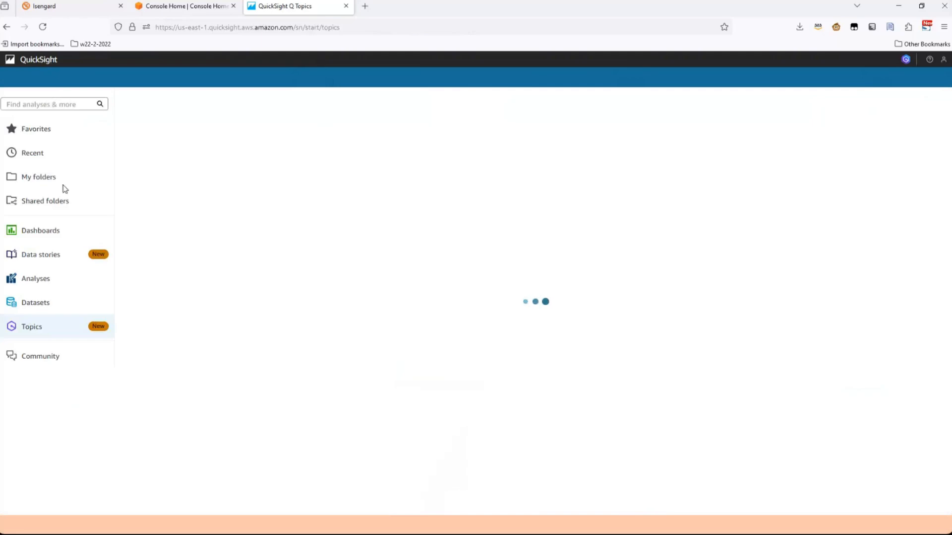
{"action": "left_click", "coordinate": [46, 276]}
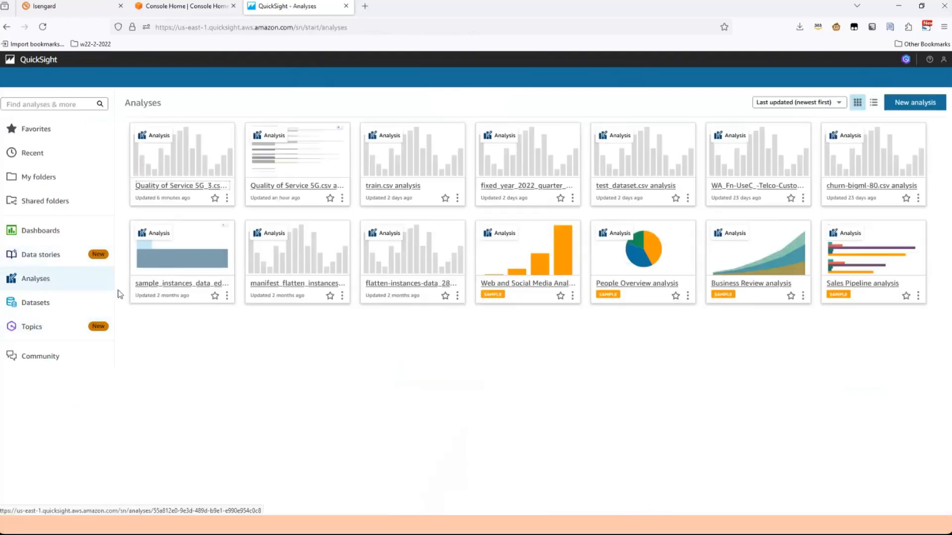
{"action": "left_click", "coordinate": [189, 157]}
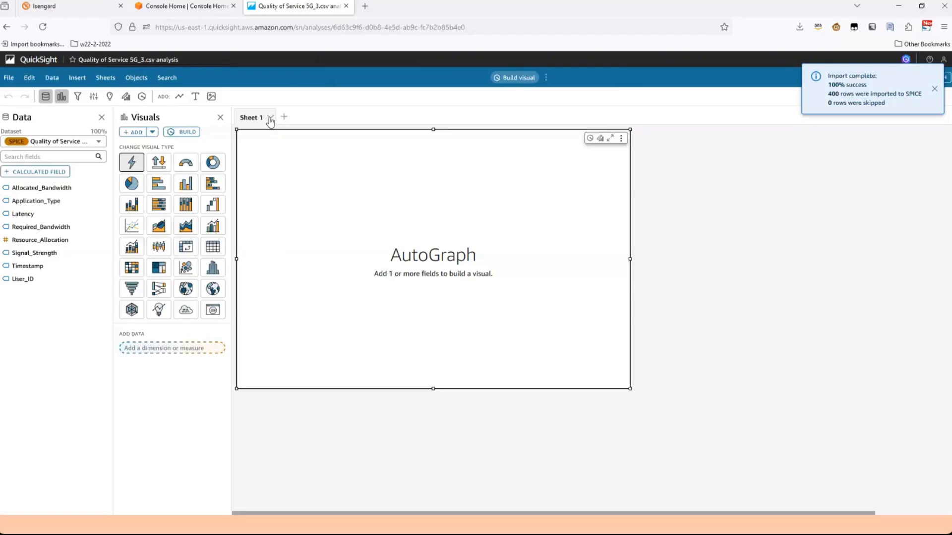
Delete the empty AutoGraph visual from Sheet 1 of the analysis.
{"action": "left_click", "coordinate": [270, 118]}
{"action": "left_click", "coordinate": [524, 146]}
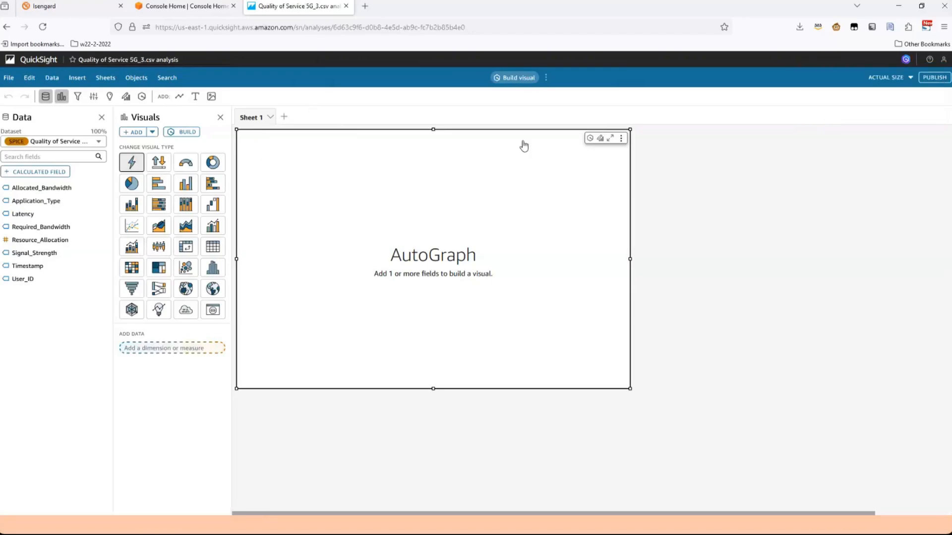
{"action": "left_click", "coordinate": [620, 138]}
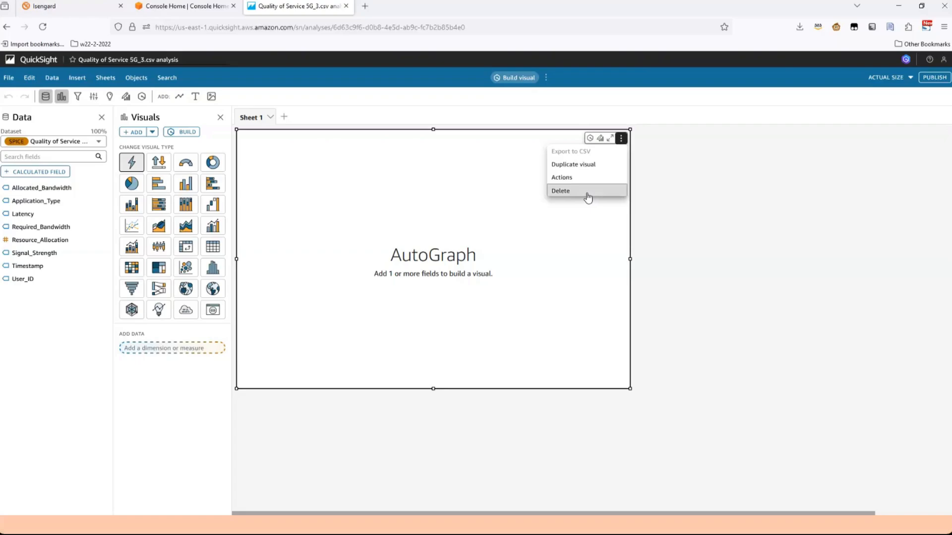
{"action": "left_click", "coordinate": [586, 194]}
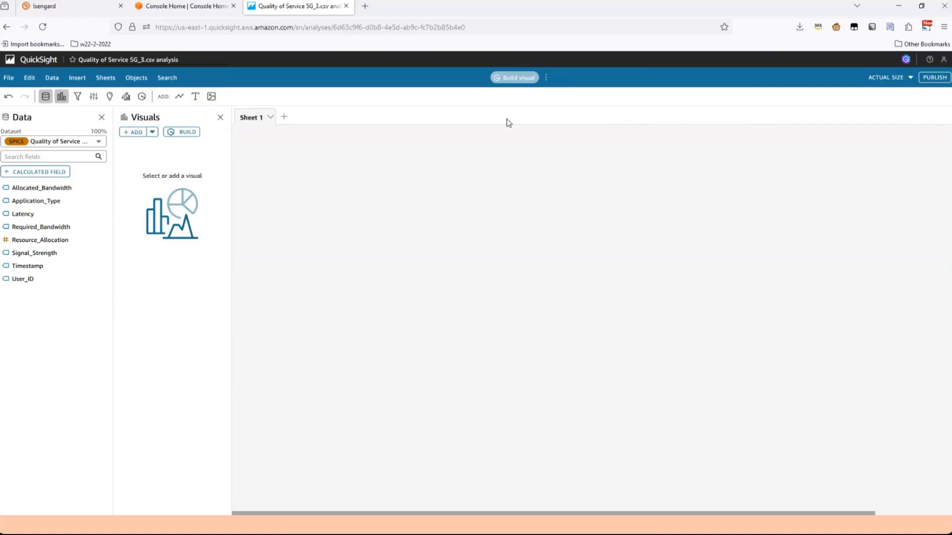
Link the 5g datset topic to the analysis for Build Visual and Q&A, and apply the changes.
{"action": "left_click", "coordinate": [546, 77]}
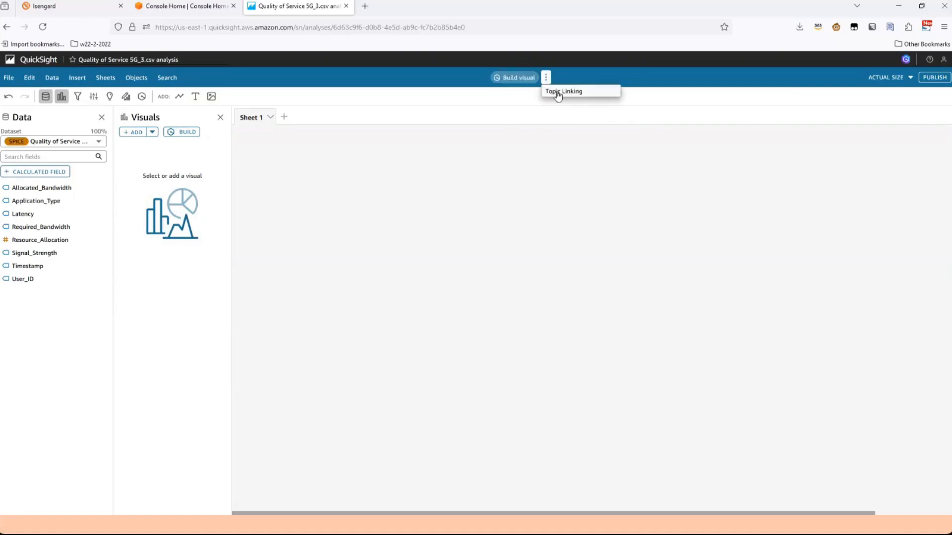
{"action": "left_click", "coordinate": [557, 92]}
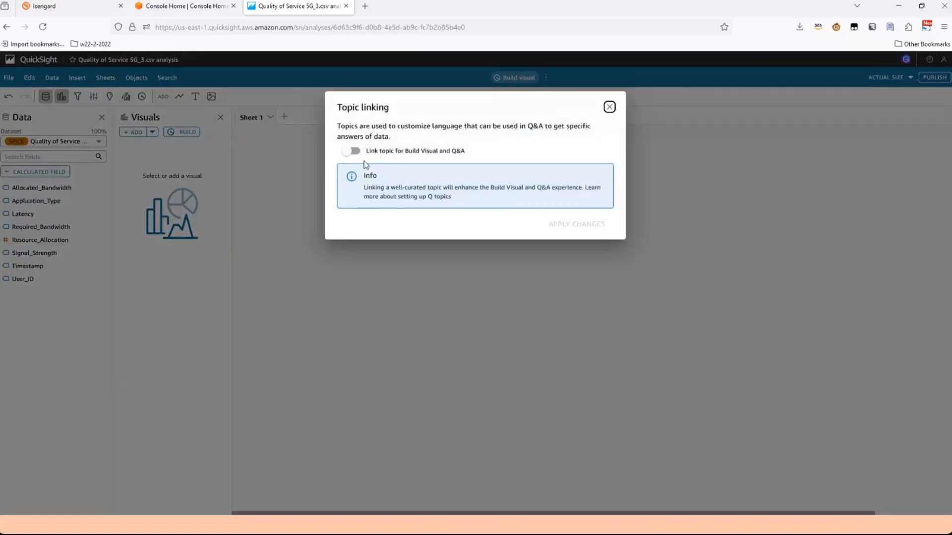
{"action": "left_click", "coordinate": [352, 151]}
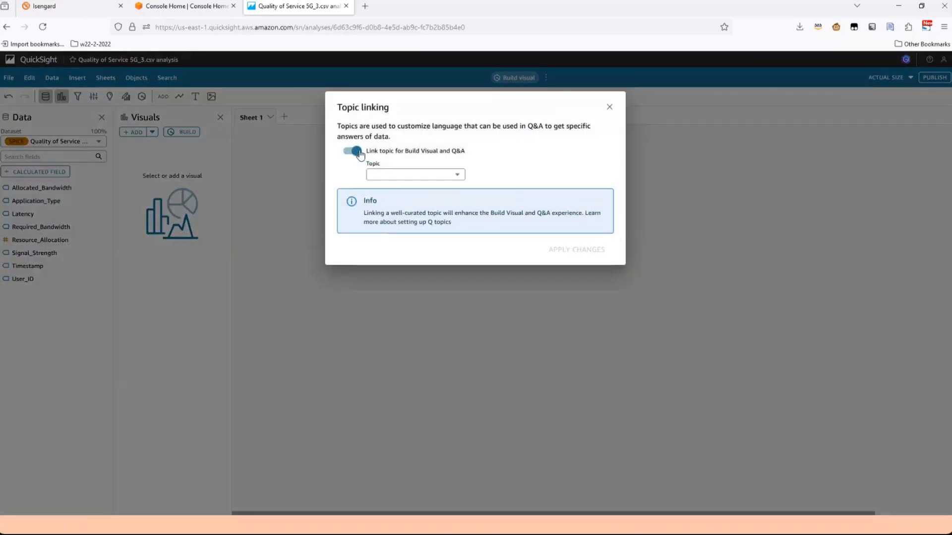
{"action": "left_click", "coordinate": [421, 176]}
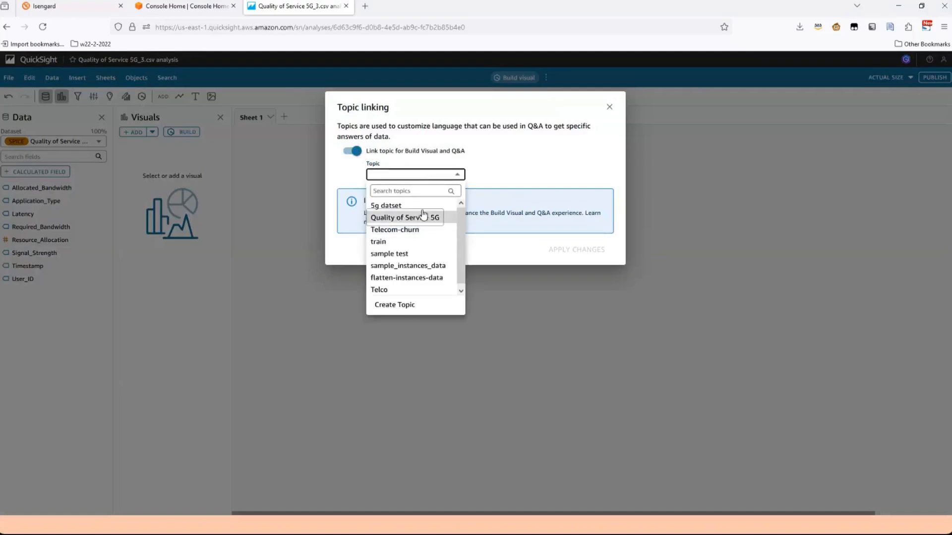
{"action": "scroll", "coordinate": [420, 208], "scroll_direction": "down", "scroll_amount": 1}
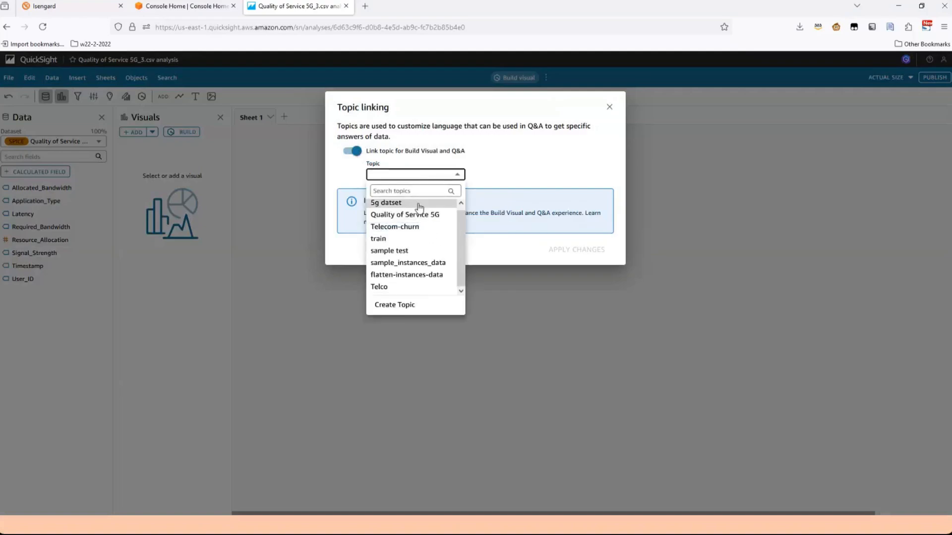
{"action": "left_click", "coordinate": [417, 204]}
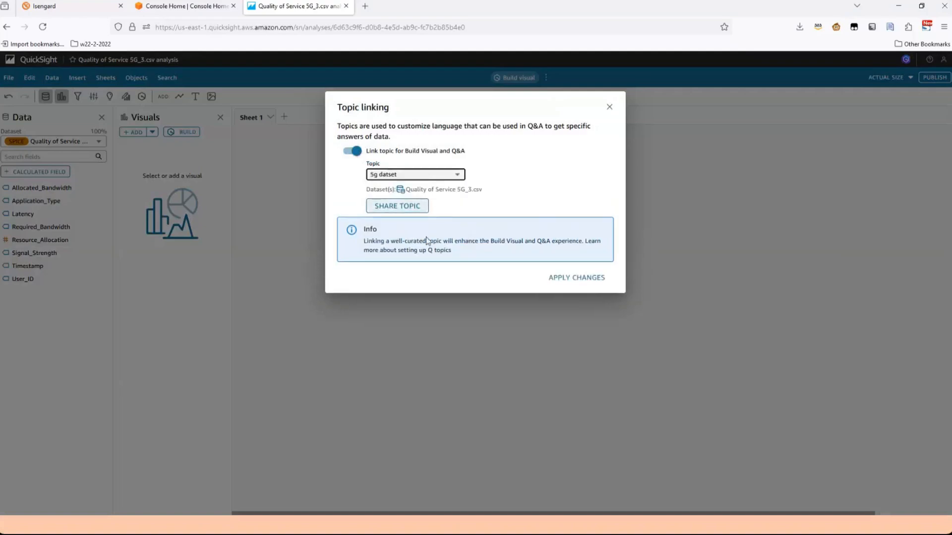
{"action": "left_click", "coordinate": [585, 278]}
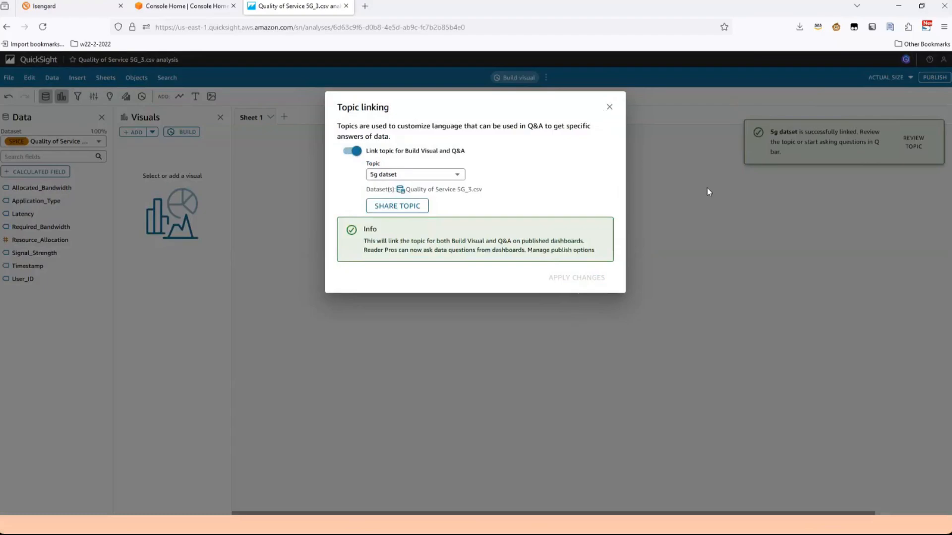
{"action": "left_click", "coordinate": [610, 108]}
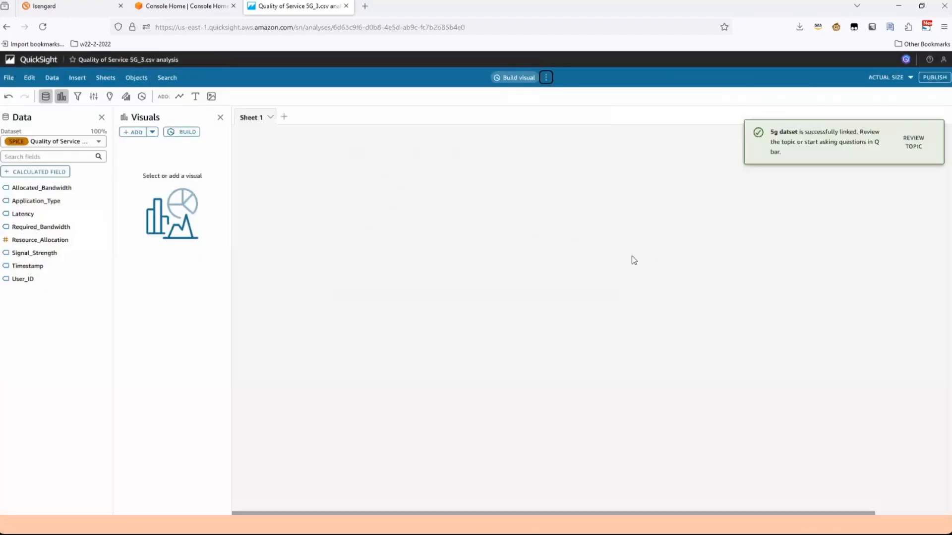
Build a visual for "What's the correlation between signal strength and latency for each application type?" and add it to the analysis.
{"action": "left_click", "coordinate": [511, 80]}
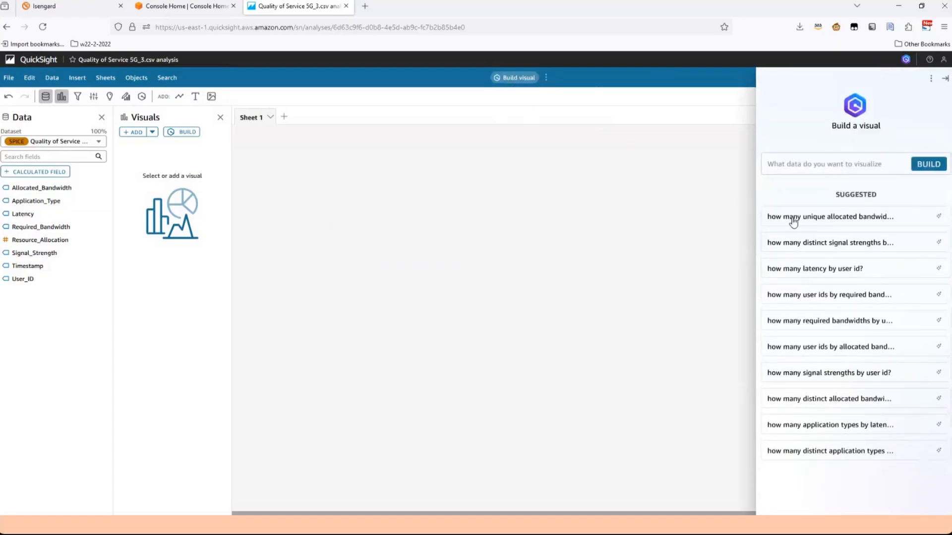
{"action": "left_click", "coordinate": [819, 166]}
{"action": "type", "text": "What's the correlation between signal strength and latency for each application type?"}
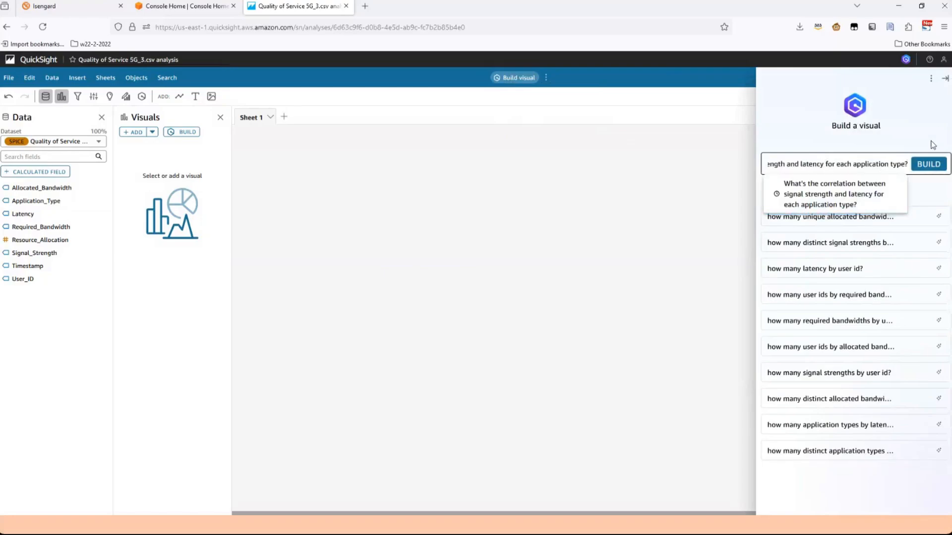
{"action": "left_click", "coordinate": [927, 166]}
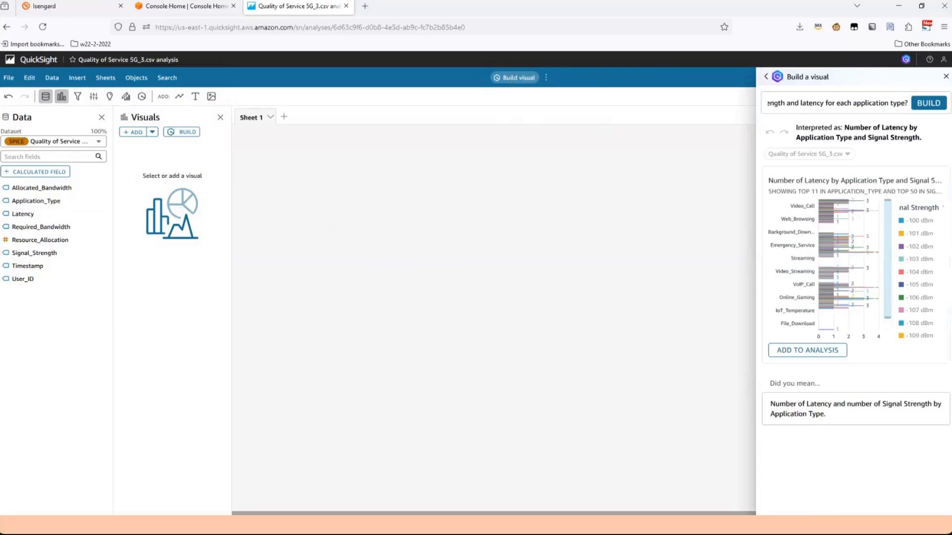
{"action": "left_click", "coordinate": [811, 351]}
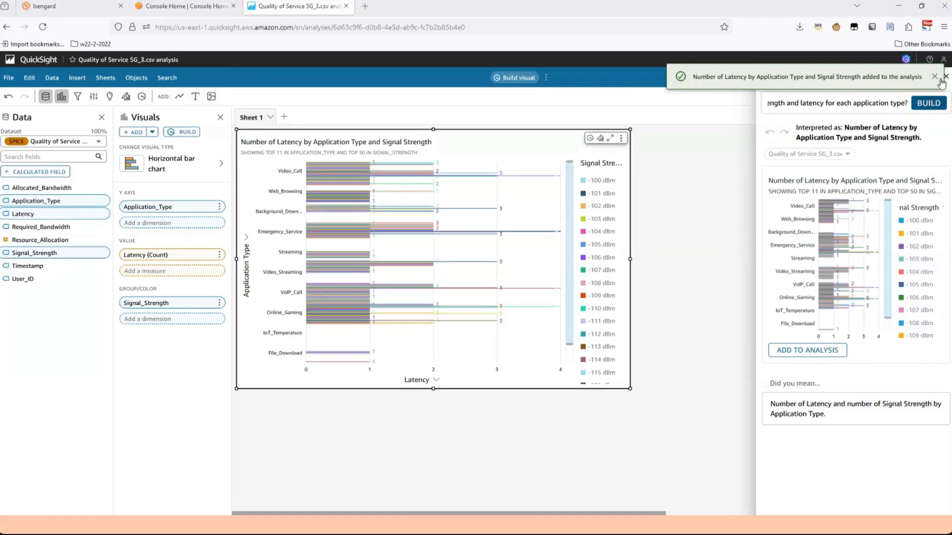
{"action": "left_click", "coordinate": [947, 78]}
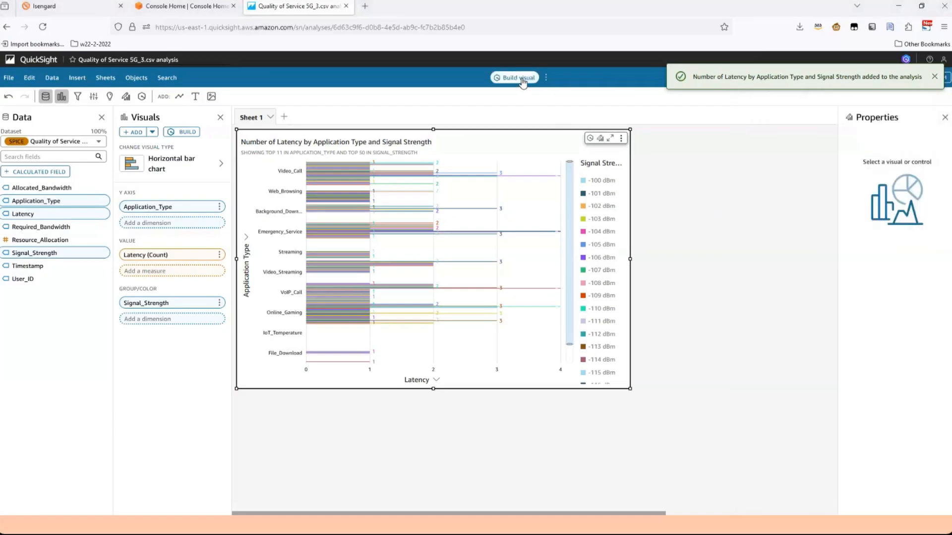
Build a visual for "How does signal strength correlate with latency for various users?" and add it to the analysis.
{"action": "left_click", "coordinate": [522, 79]}
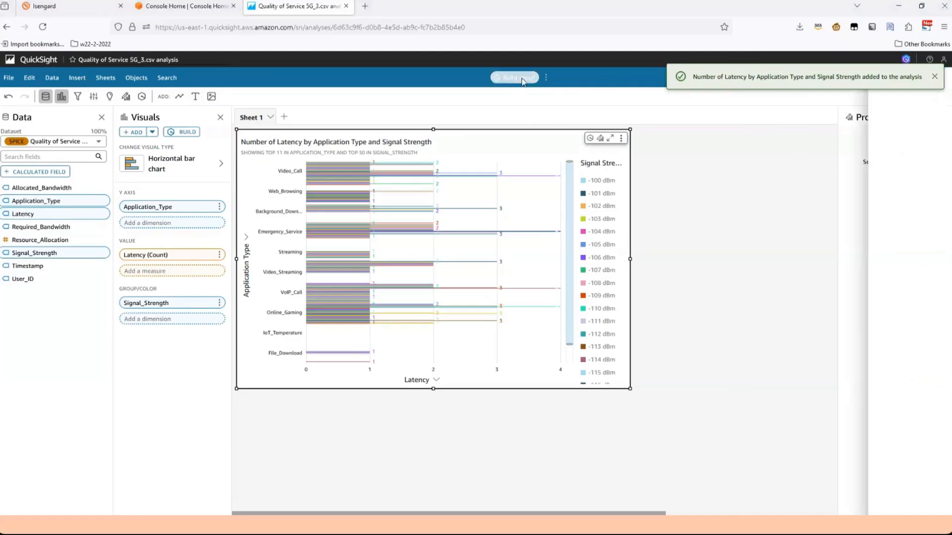
{"action": "left_click", "coordinate": [852, 163]}
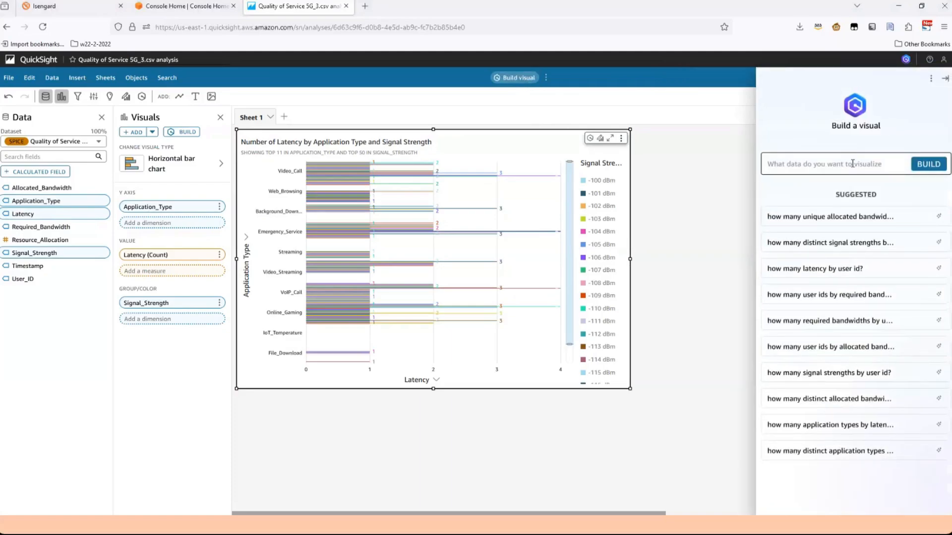
{"action": "type", "text": "How does signal strength correlate with latency for various users?"}
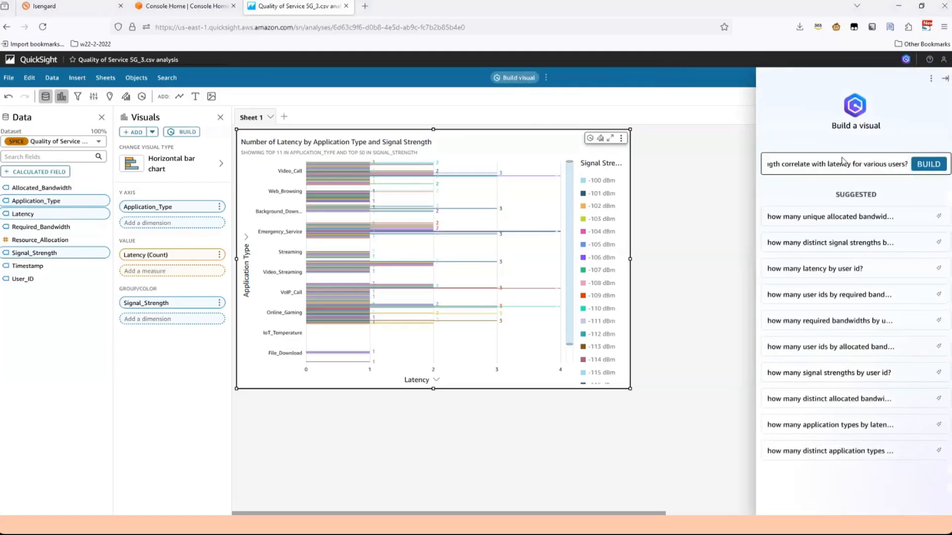
{"action": "key", "text": "ctrl+a"}
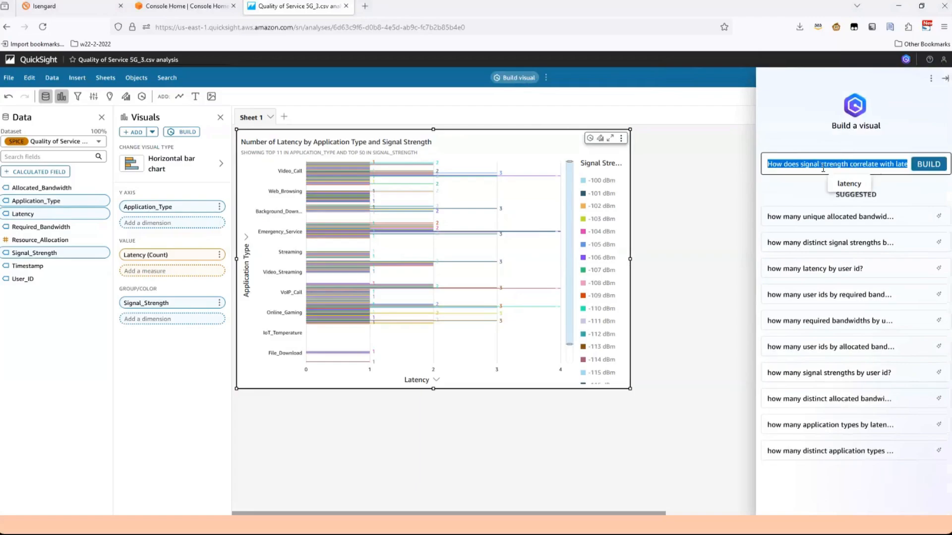
{"action": "left_click_drag", "start_coordinate": [875, 164], "coordinate": [909, 167]}
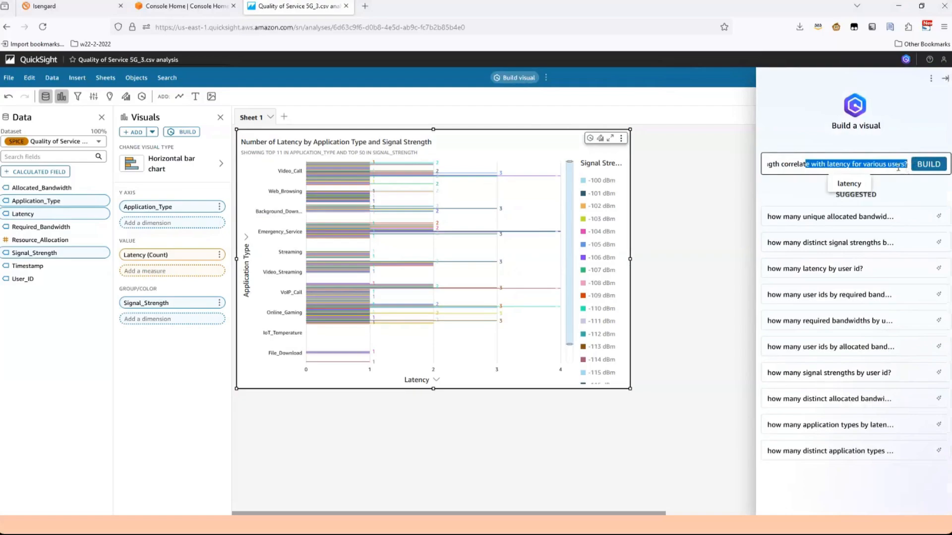
{"action": "left_click", "coordinate": [899, 163]}
{"action": "left_click", "coordinate": [939, 166]}
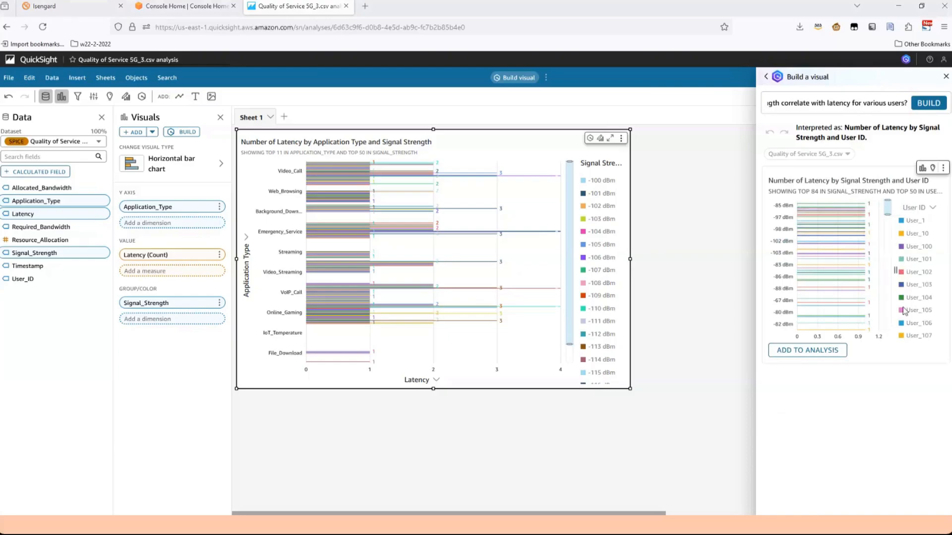
{"action": "left_click", "coordinate": [837, 352]}
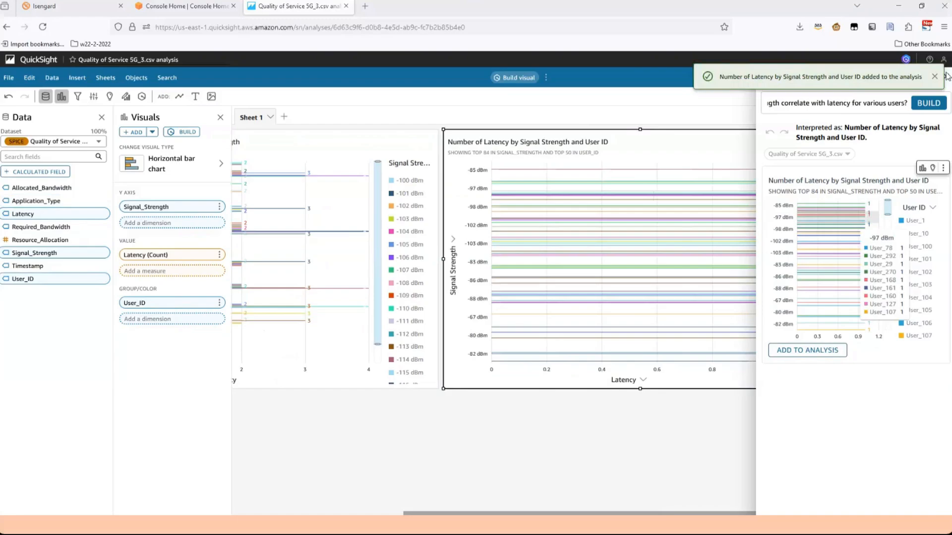
Build a visual comparing allocated vs. required bandwidth by application type, and switch to the suggested average Resource Allocation and number of Required Bandwidth interpretation.
{"action": "left_click", "coordinate": [514, 79]}
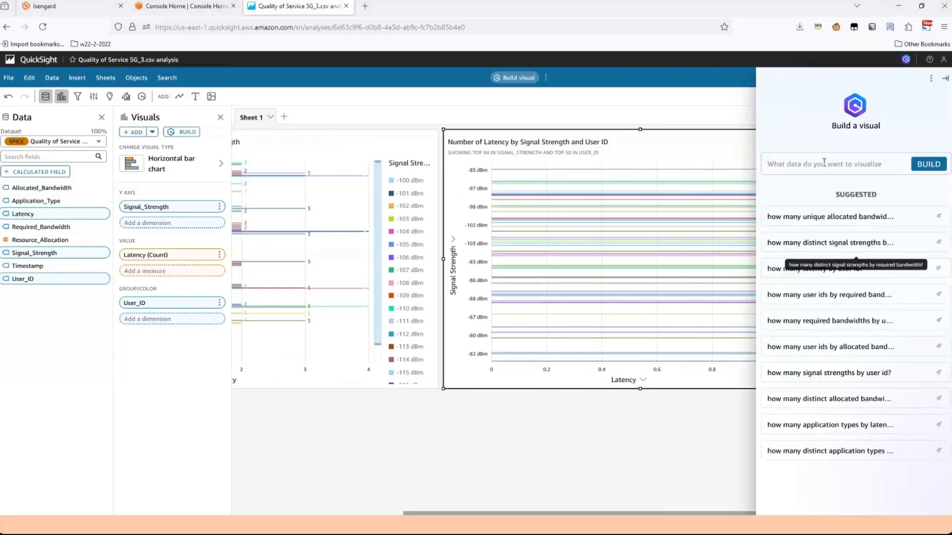
{"action": "left_click", "coordinate": [824, 163]}
{"action": "key", "text": "ctrl+v"}
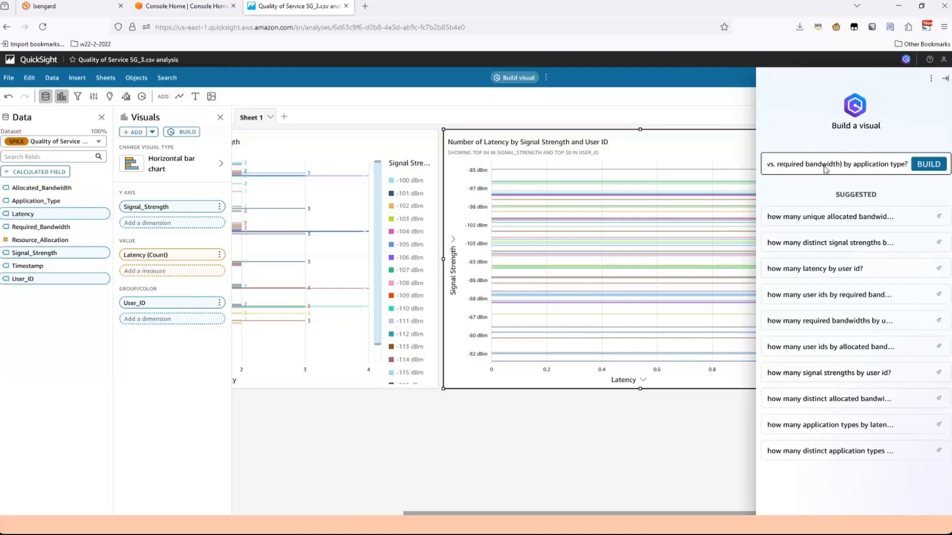
{"action": "key", "text": "Return"}
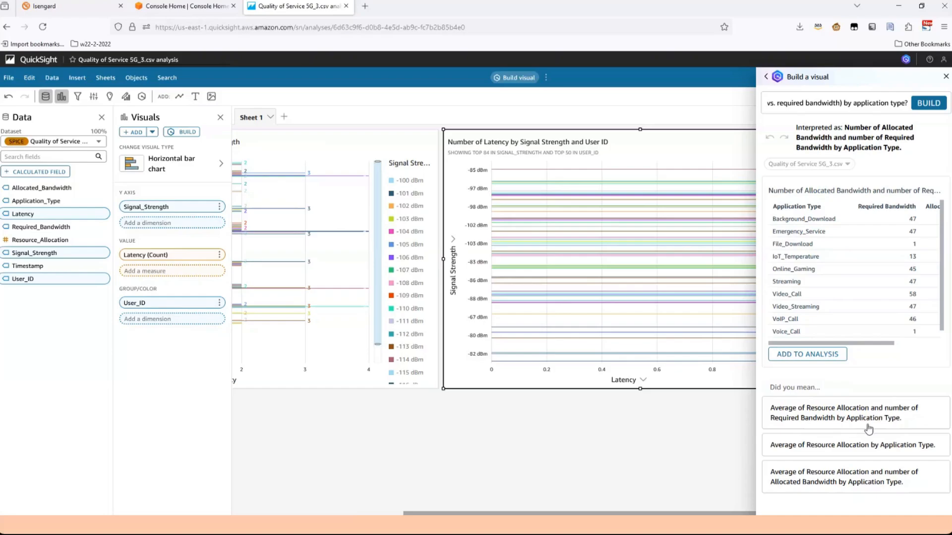
{"action": "left_click", "coordinate": [885, 425]}
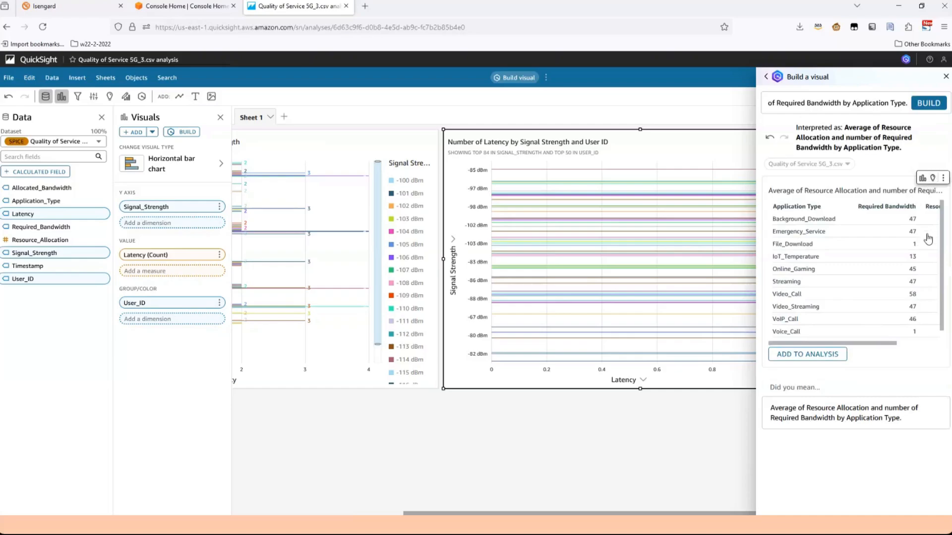
{"action": "scroll", "coordinate": [928, 240], "scroll_direction": "down", "scroll_amount": 1}
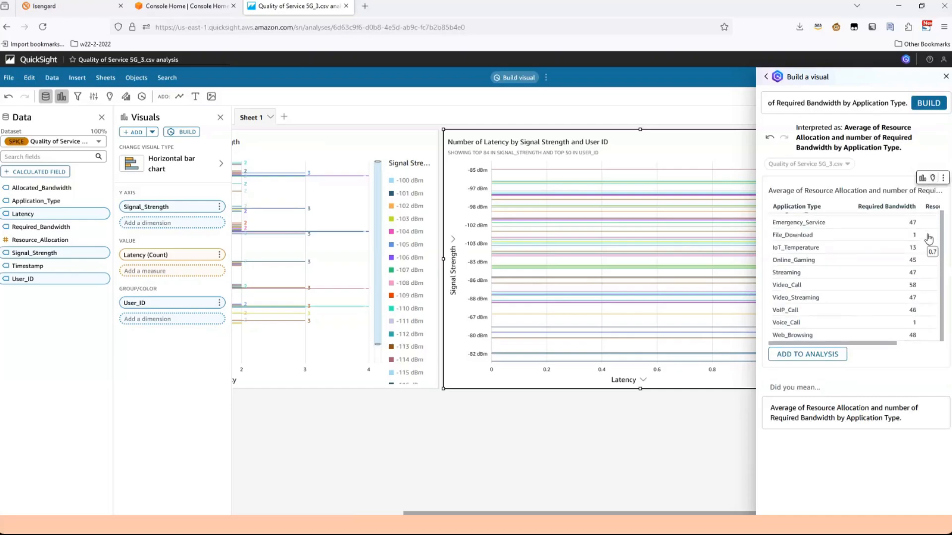
Change the generated resource allocation table to a horizontal stacked 100% bar chart and add it to the analysis.
{"action": "left_click", "coordinate": [933, 179]}
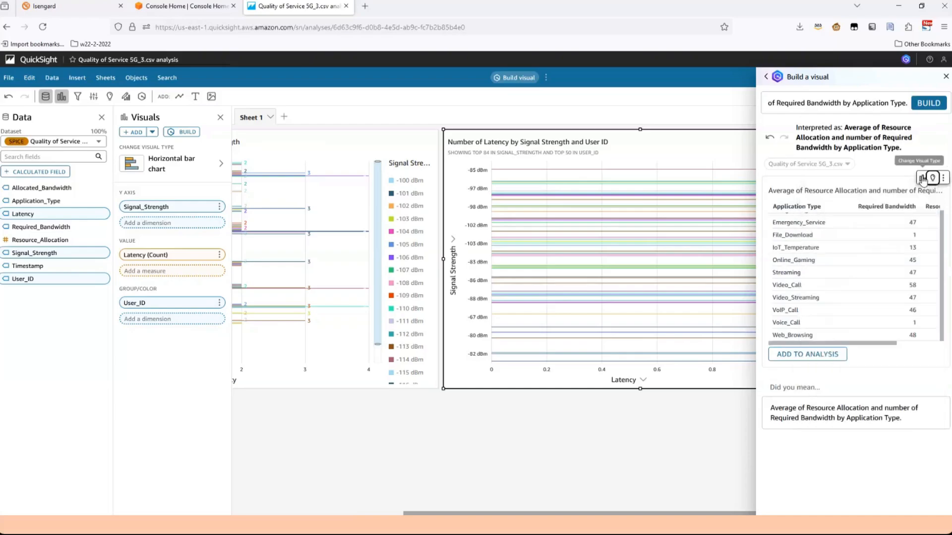
{"action": "left_click", "coordinate": [922, 179]}
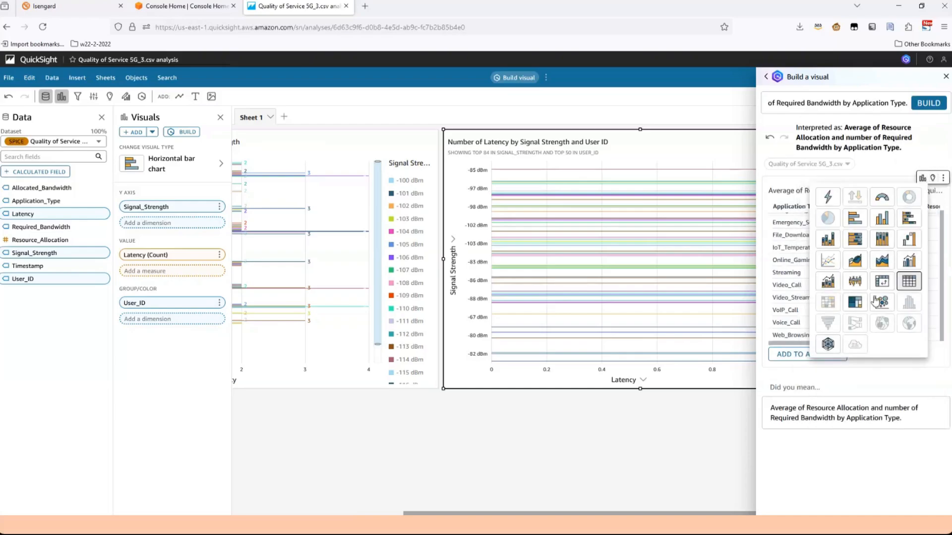
{"action": "left_click", "coordinate": [855, 240]}
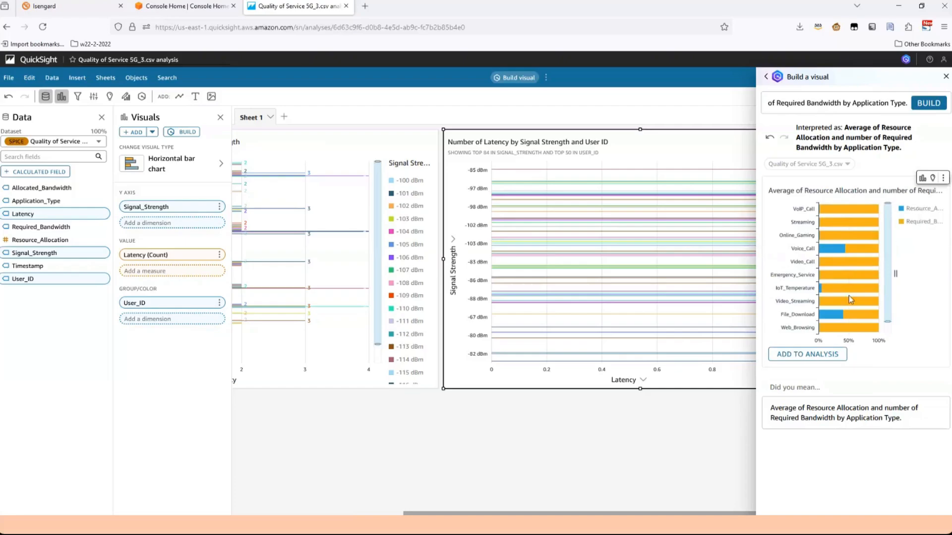
{"action": "left_click", "coordinate": [818, 355]}
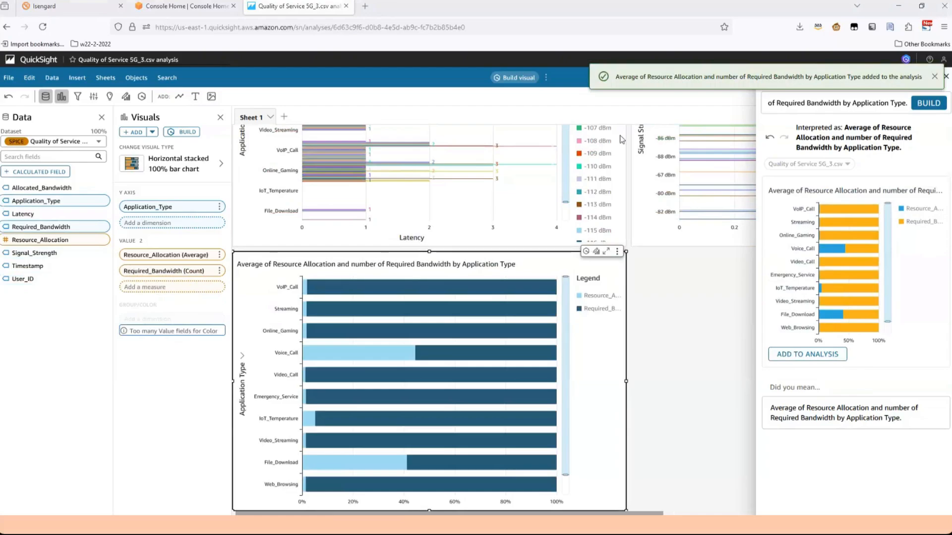
Build a visual of latency for different levels of allocated bandwidth and add it to the analysis.
{"action": "left_click", "coordinate": [518, 78]}
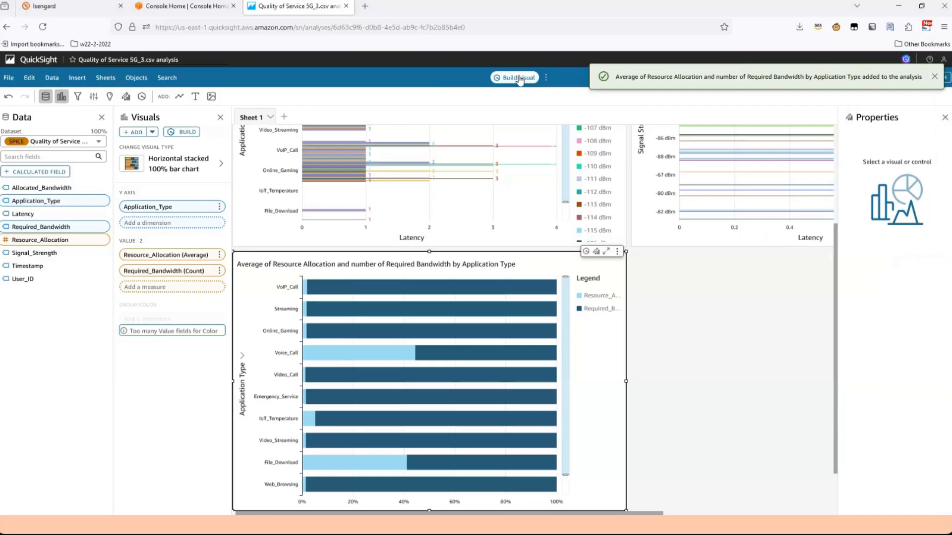
{"action": "left_click", "coordinate": [519, 80]}
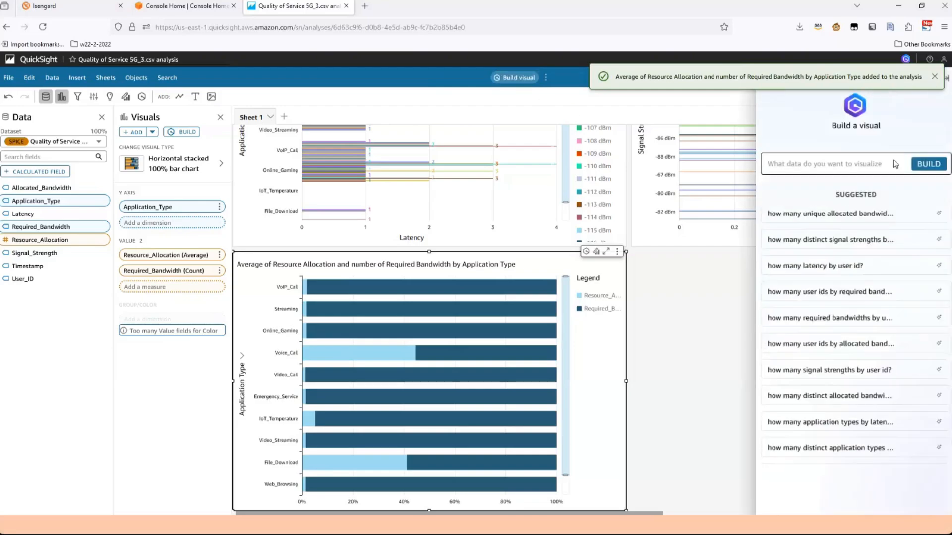
{"action": "left_click", "coordinate": [895, 164]}
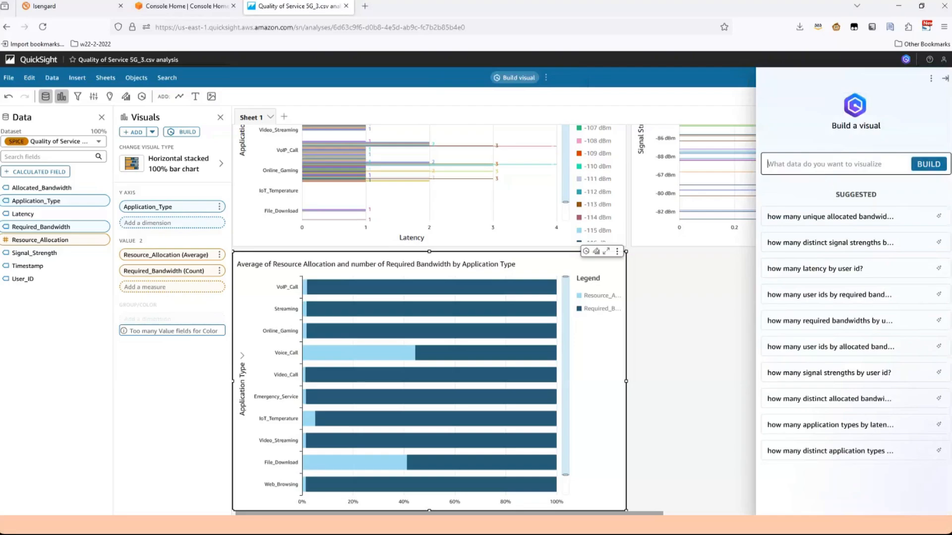
{"action": "key", "text": "ctrl+v"}
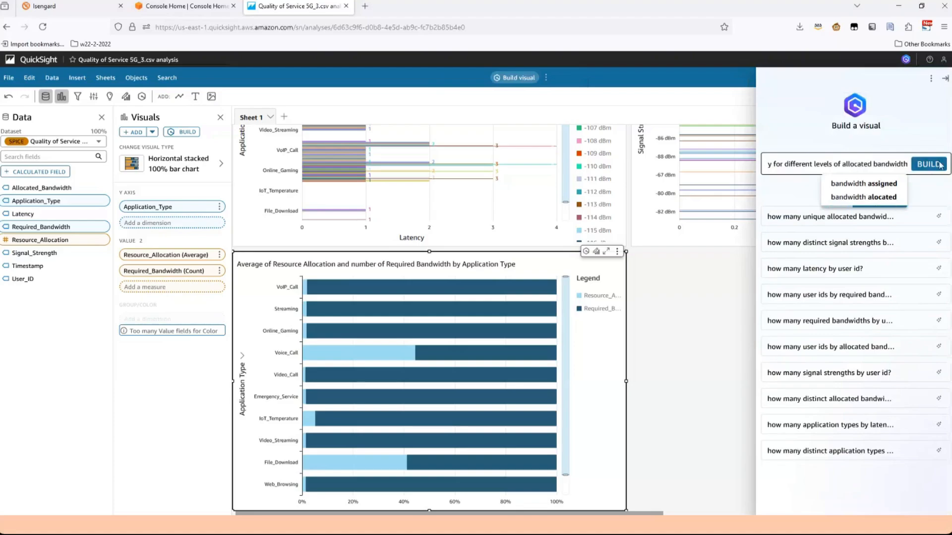
{"action": "left_click", "coordinate": [939, 167]}
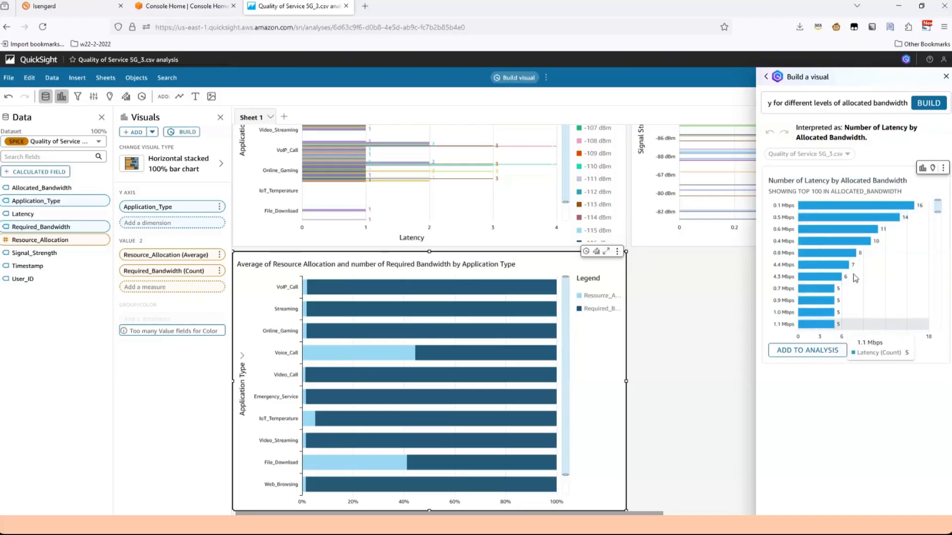
{"action": "left_click", "coordinate": [816, 353]}
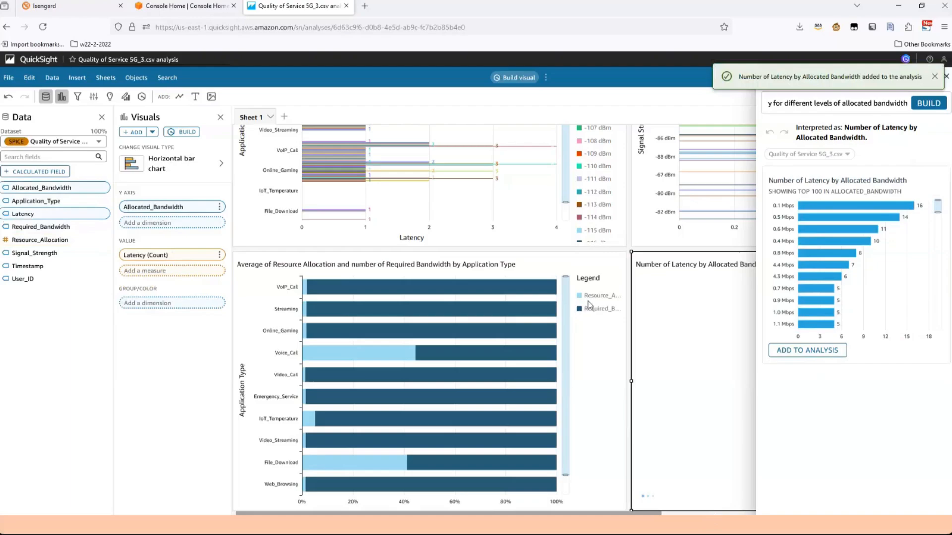
Edit the Number of Latency by Allocated Bandwidth visual with the natural-language instruction "add color".
{"action": "scroll", "coordinate": [589, 300], "scroll_direction": "right", "scroll_amount": 4}
{"action": "left_click", "coordinate": [651, 451]}
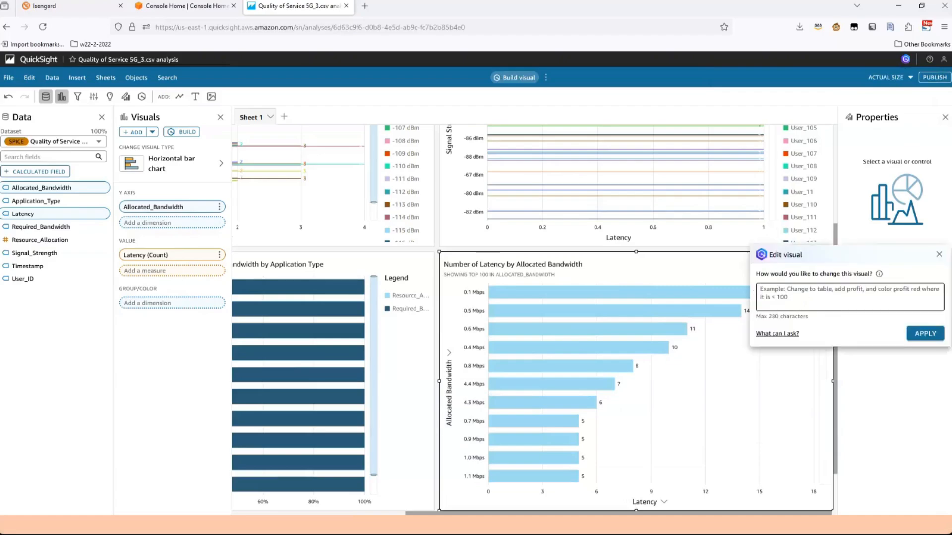
{"action": "type", "text": "ad"}
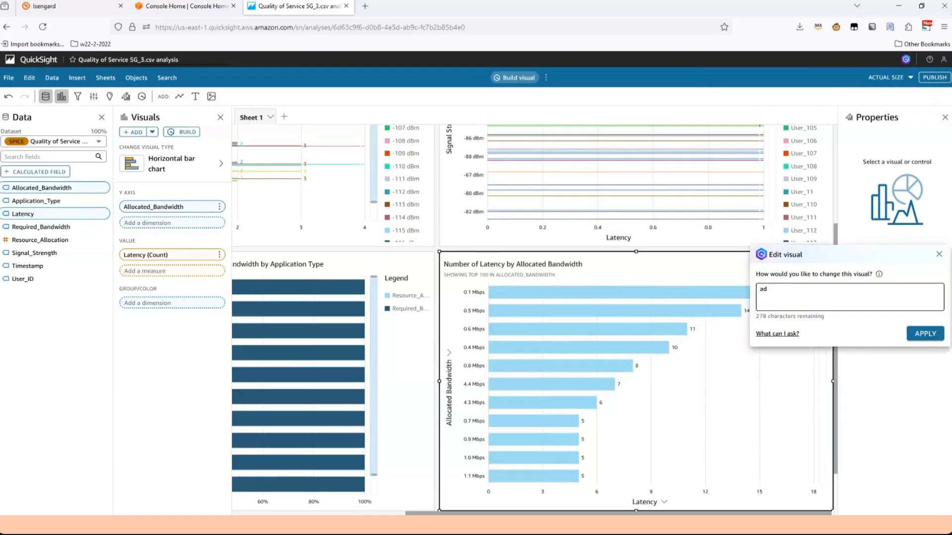
{"action": "type", "text": "d color"}
{"action": "left_click", "coordinate": [913, 338]}
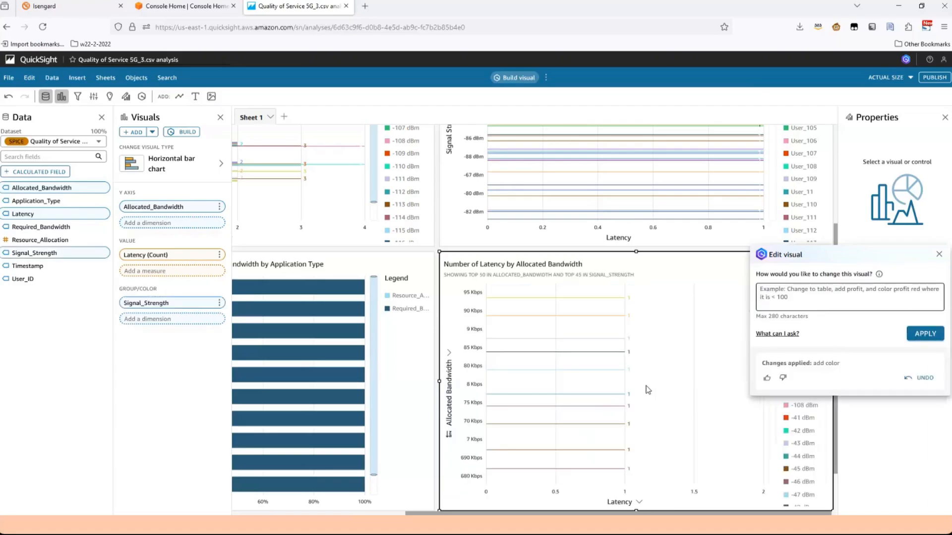
{"action": "left_click", "coordinate": [938, 256]}
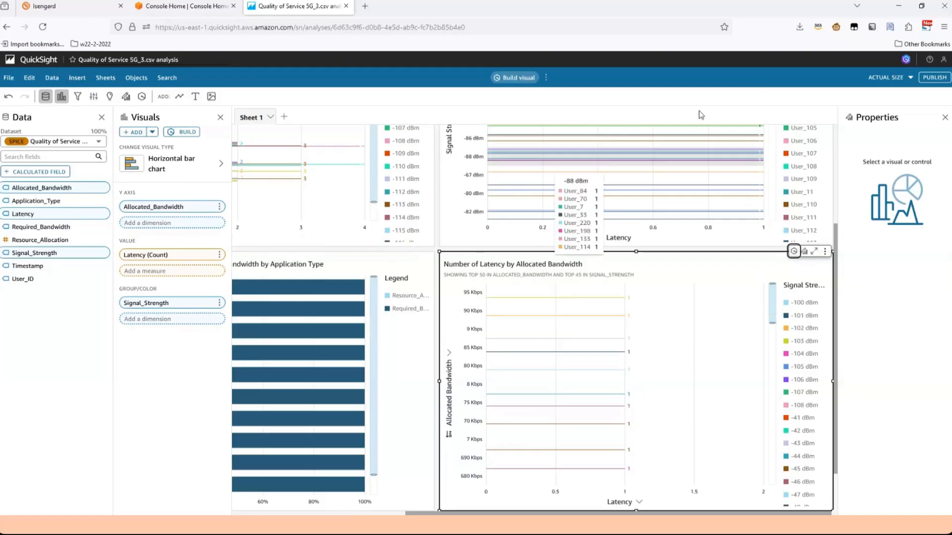
Publish the analysis as a new dashboard named "5G stats" and dismiss the share notice.
{"action": "left_click", "coordinate": [936, 78]}
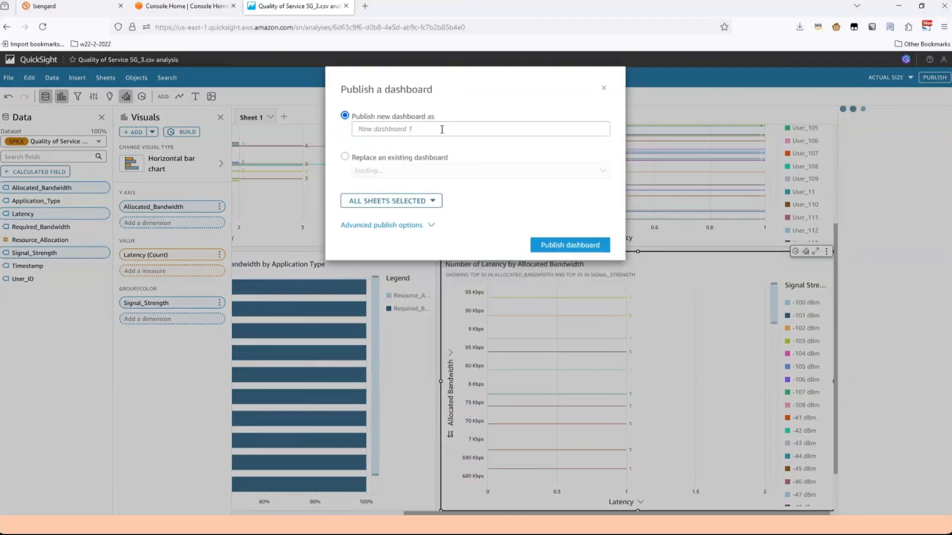
{"action": "left_click", "coordinate": [442, 129]}
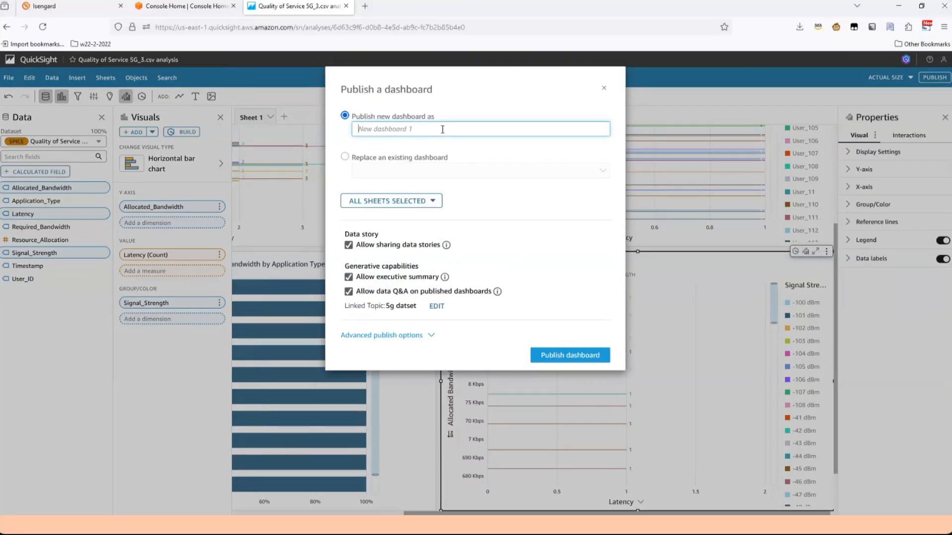
{"action": "type", "text": "5G stats"}
{"action": "left_click", "coordinate": [566, 356]}
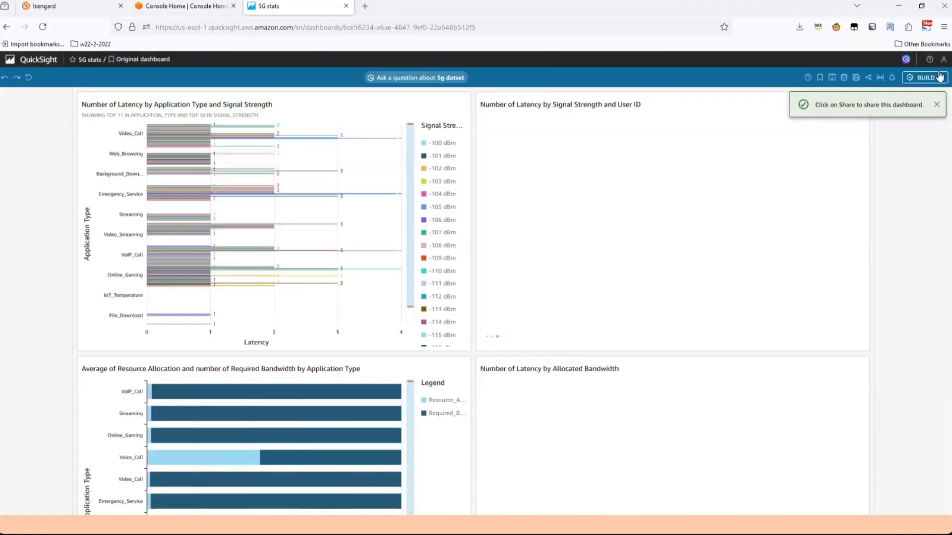
{"action": "left_click", "coordinate": [937, 106]}
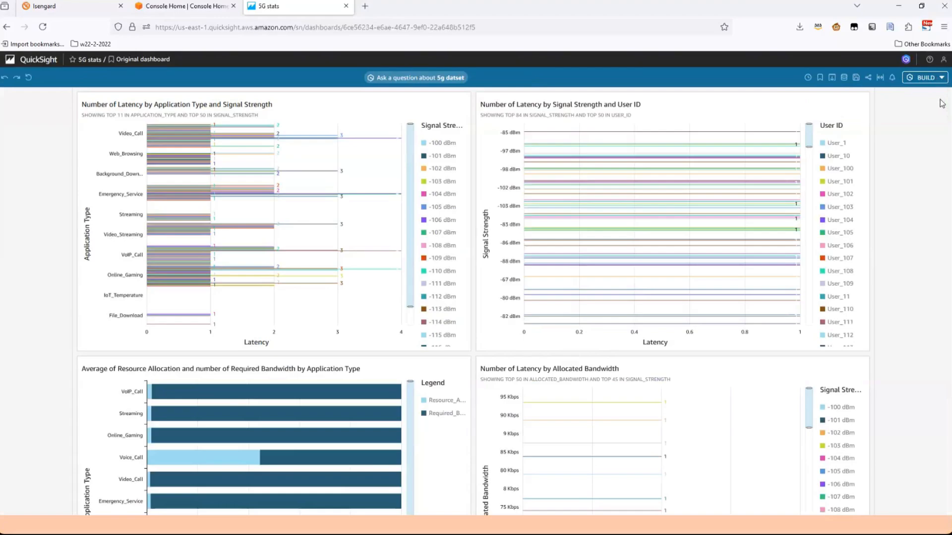
Generate an executive summary of the 5G stats dashboard, read it and close it.
{"action": "left_click", "coordinate": [944, 78]}
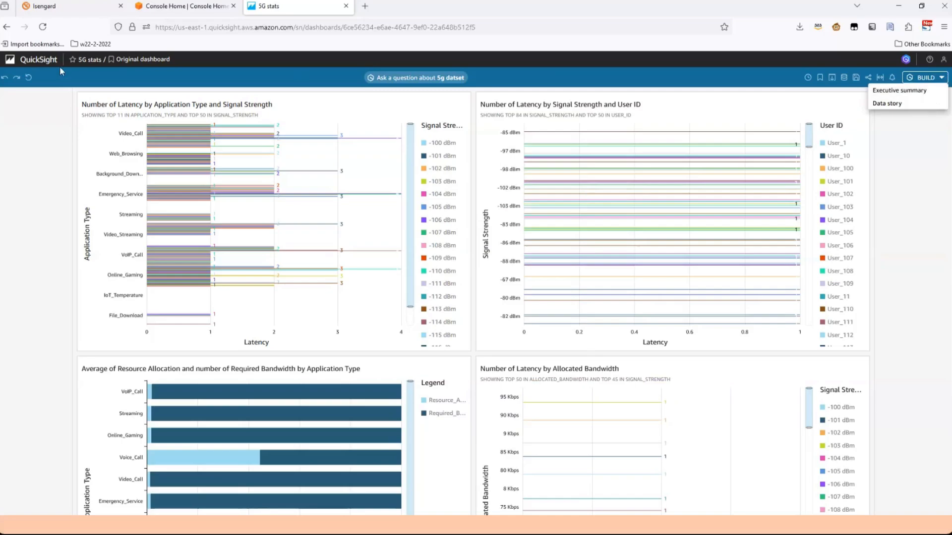
{"action": "left_click", "coordinate": [934, 92]}
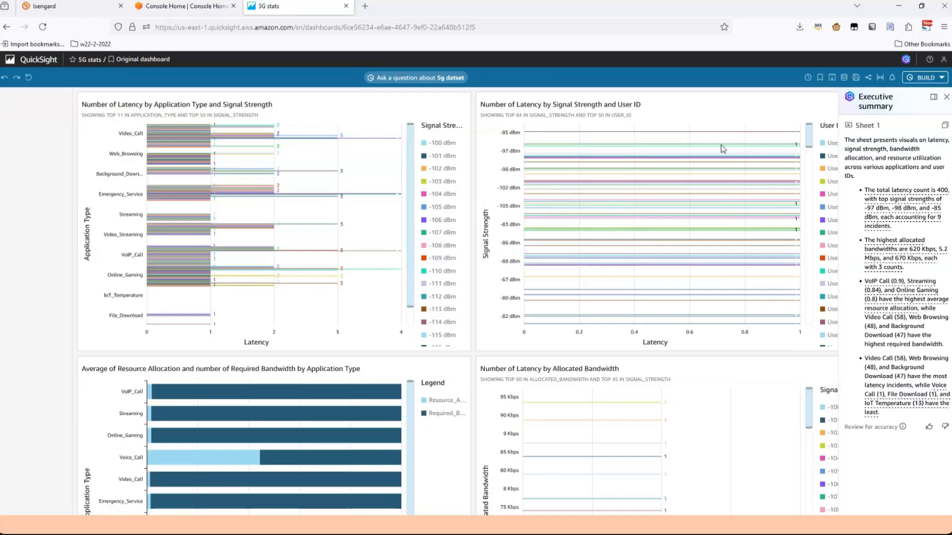
{"action": "left_click", "coordinate": [945, 97]}
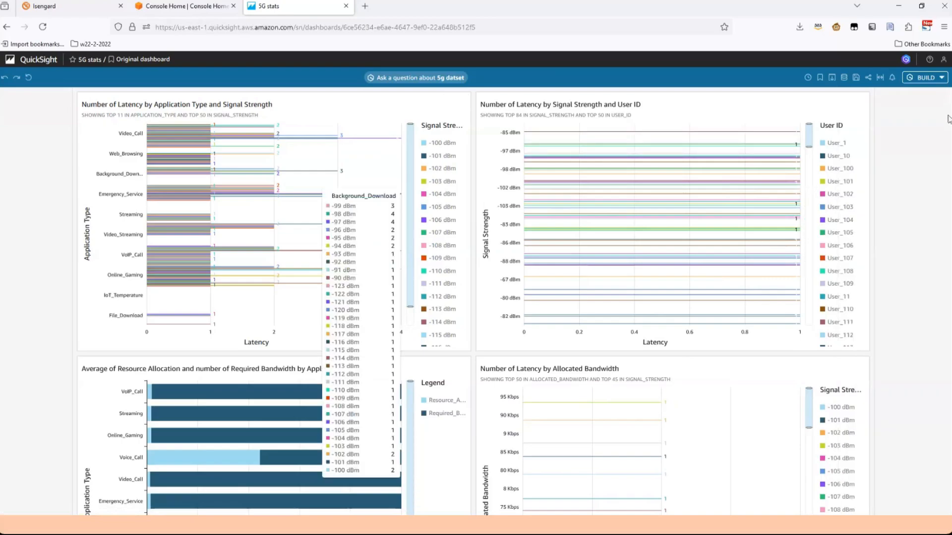
Start a data story prompted as a report on 5G resource allocation to improve quality of service and innovate in 5G networking, based on the visuals shared.
{"action": "left_click", "coordinate": [942, 79]}
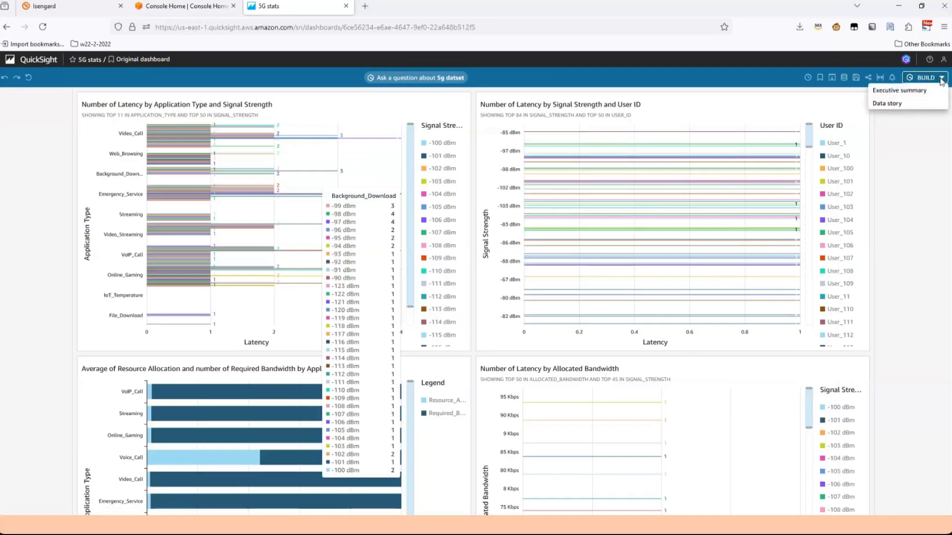
{"action": "left_click", "coordinate": [903, 104]}
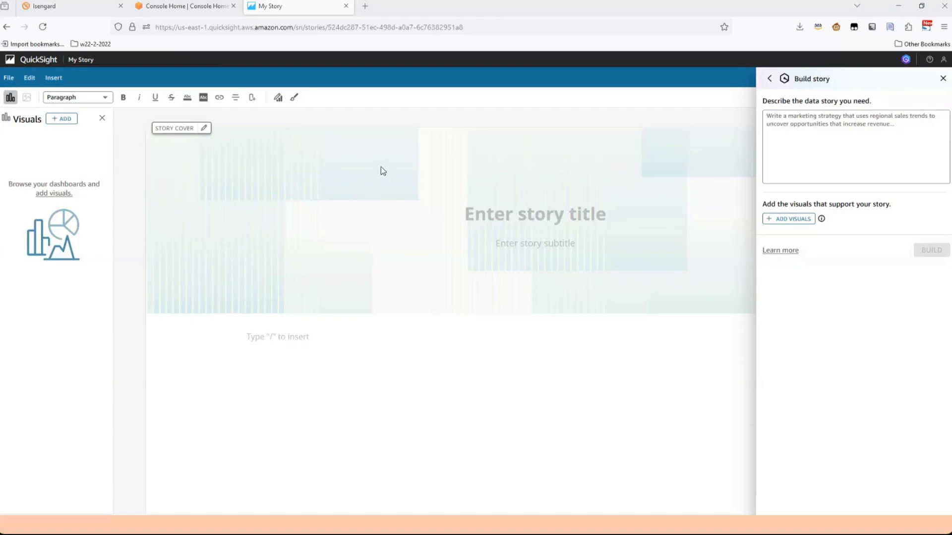
{"action": "left_click", "coordinate": [818, 141]}
{"action": "key", "text": "alt+Tab"}
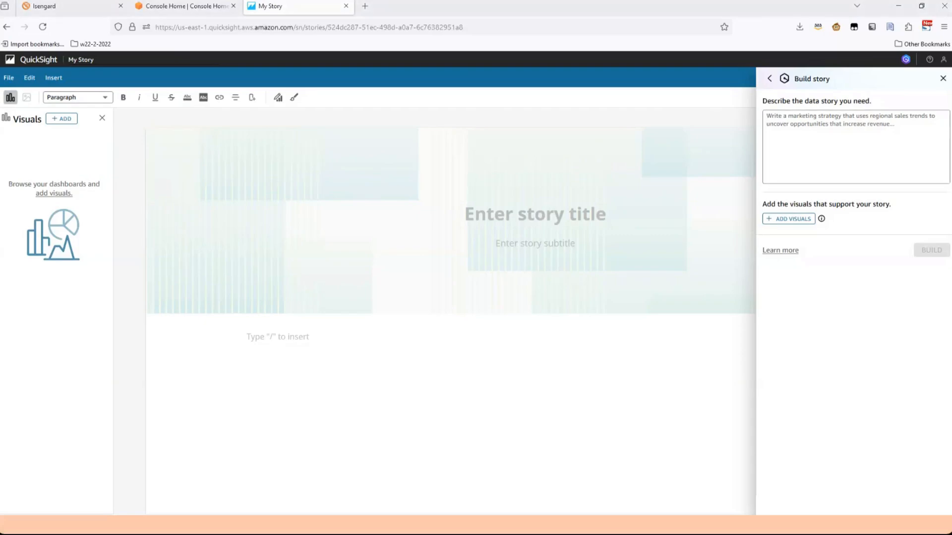
{"action": "left_click", "coordinate": [849, 141]}
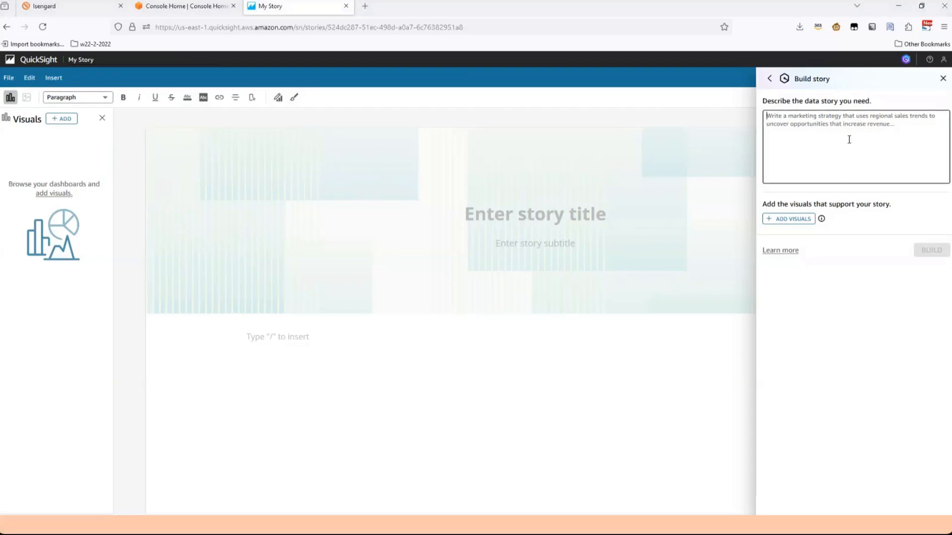
{"action": "type", "text": "write a datastory report about aspects of 5G resource allocation to improve quality of service, and innovate in the realm of 5G networking based on visuals shared"}
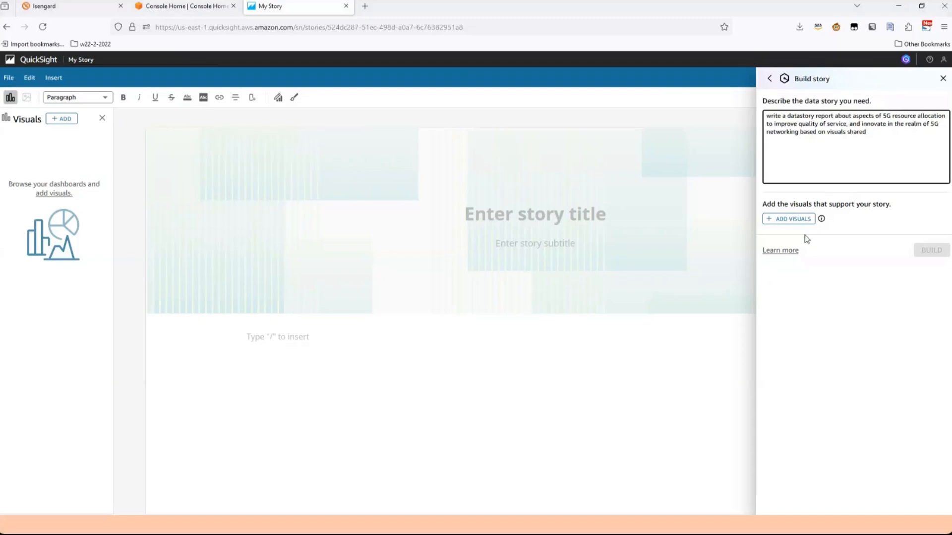
Add all four visuals of the 5G stats dashboard to the data story and build it.
{"action": "left_click", "coordinate": [802, 222]}
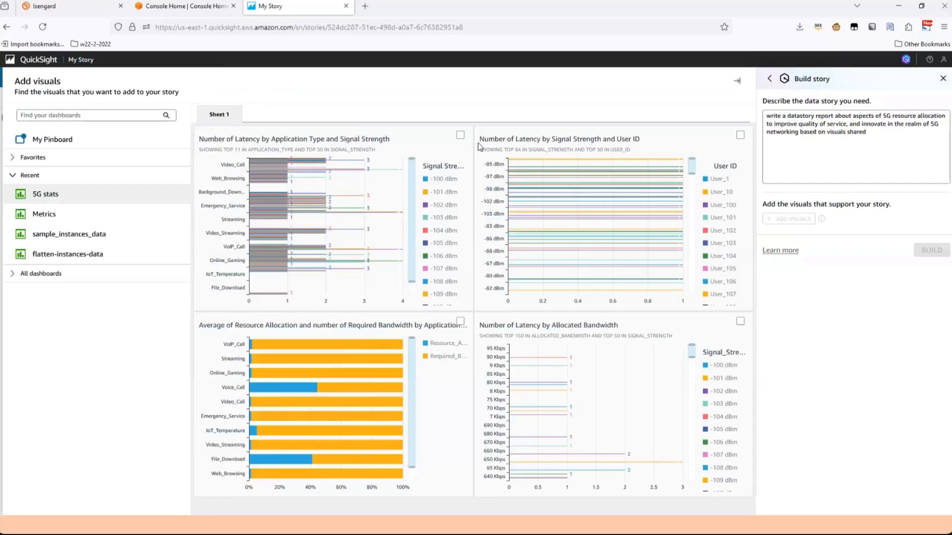
{"action": "left_click", "coordinate": [460, 135]}
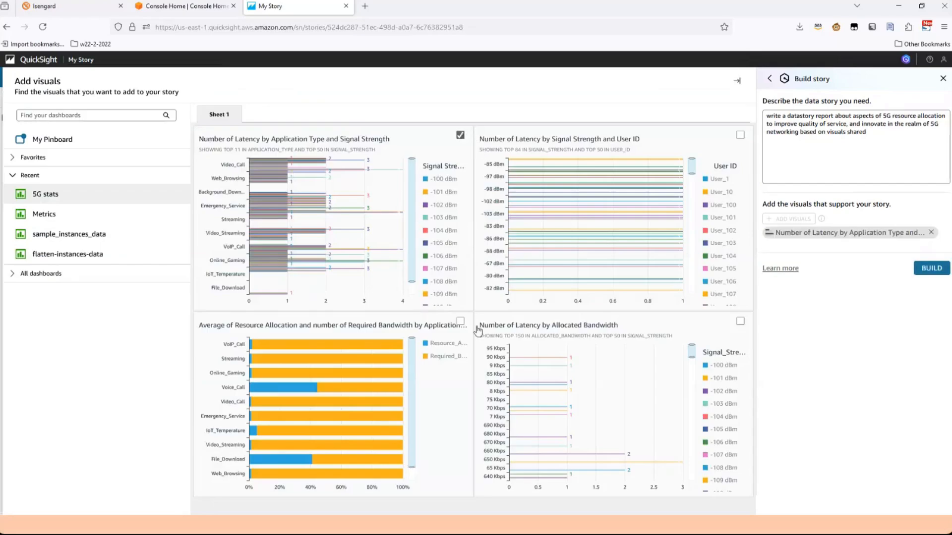
{"action": "left_click", "coordinate": [460, 321]}
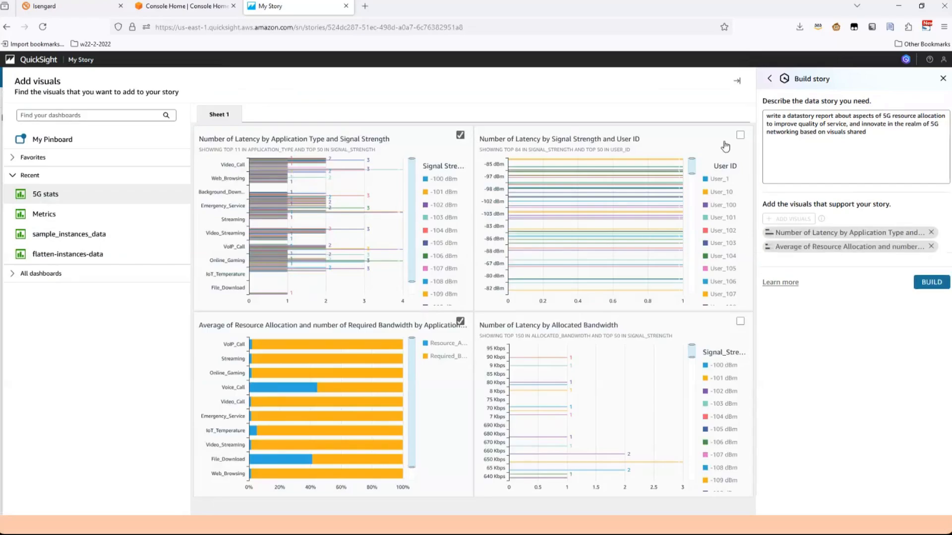
{"action": "left_click", "coordinate": [740, 136]}
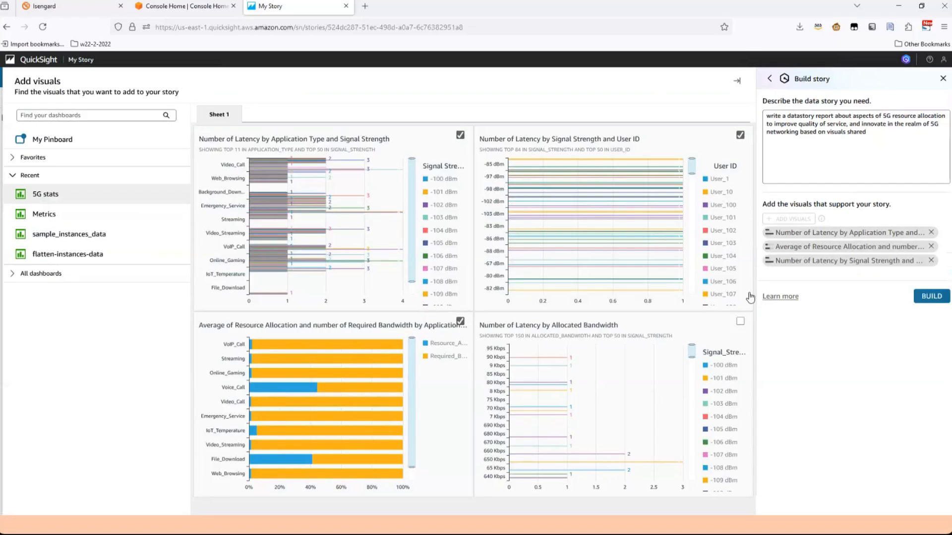
{"action": "left_click", "coordinate": [741, 322]}
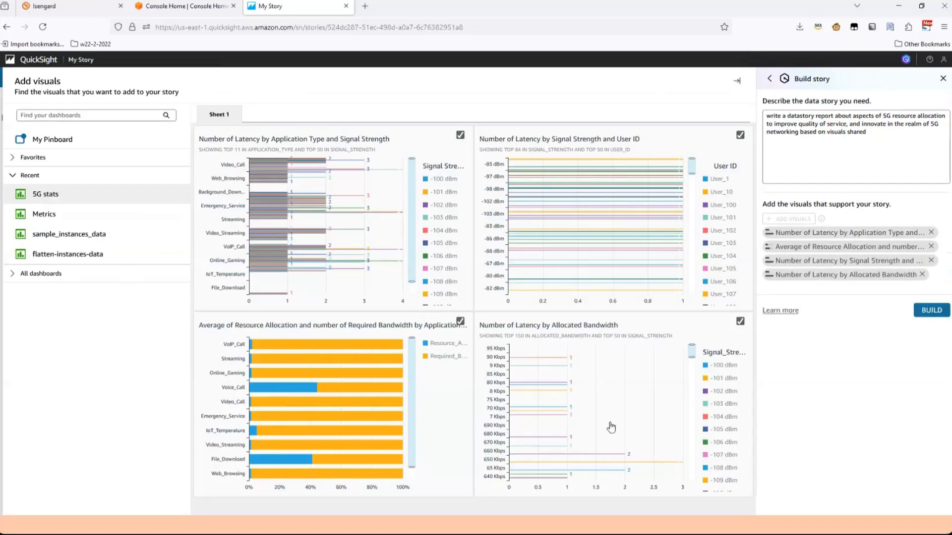
{"action": "left_click", "coordinate": [932, 311]}
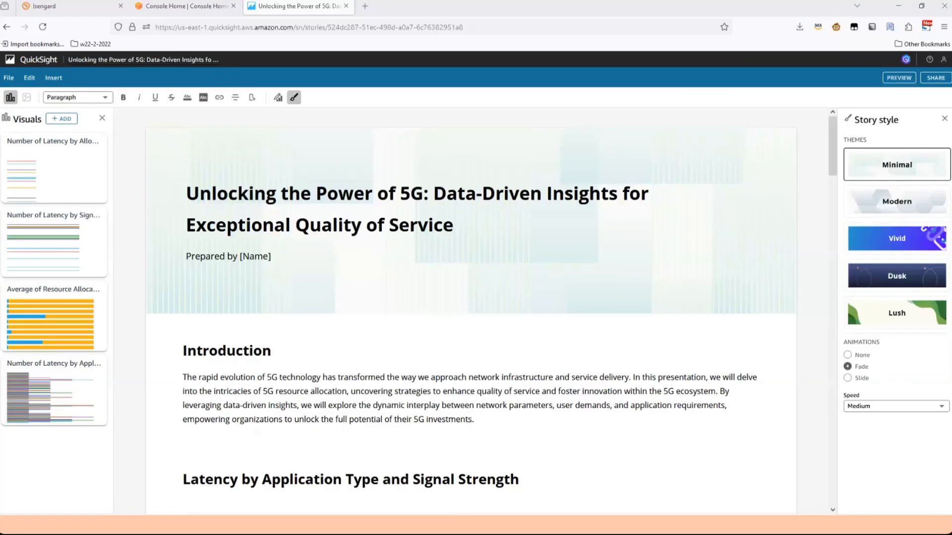
Change the narrative beside the Latency by Application Type and Signal Strength chart to bullets with the AI text edit and keep the result.
{"action": "scroll", "coordinate": [650, 248], "scroll_direction": "down", "scroll_amount": 3}
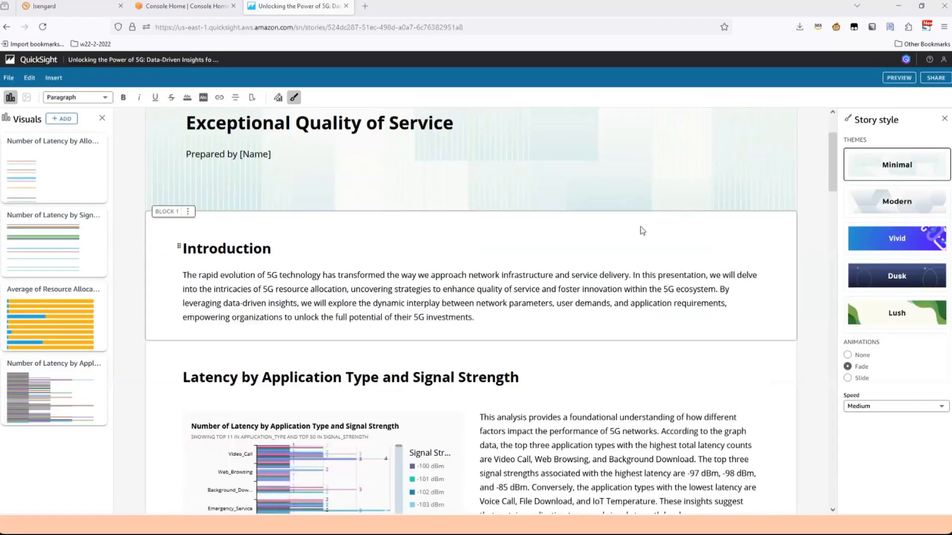
{"action": "scroll", "coordinate": [633, 218], "scroll_direction": "up", "scroll_amount": 3}
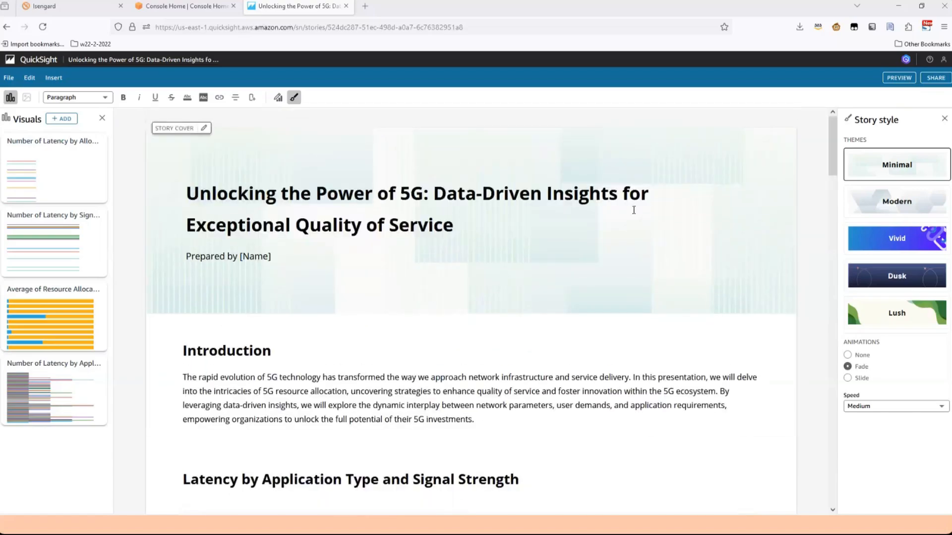
{"action": "scroll", "coordinate": [634, 208], "scroll_direction": "down", "scroll_amount": 4}
{"action": "scroll", "coordinate": [633, 208], "scroll_direction": "down", "scroll_amount": 5}
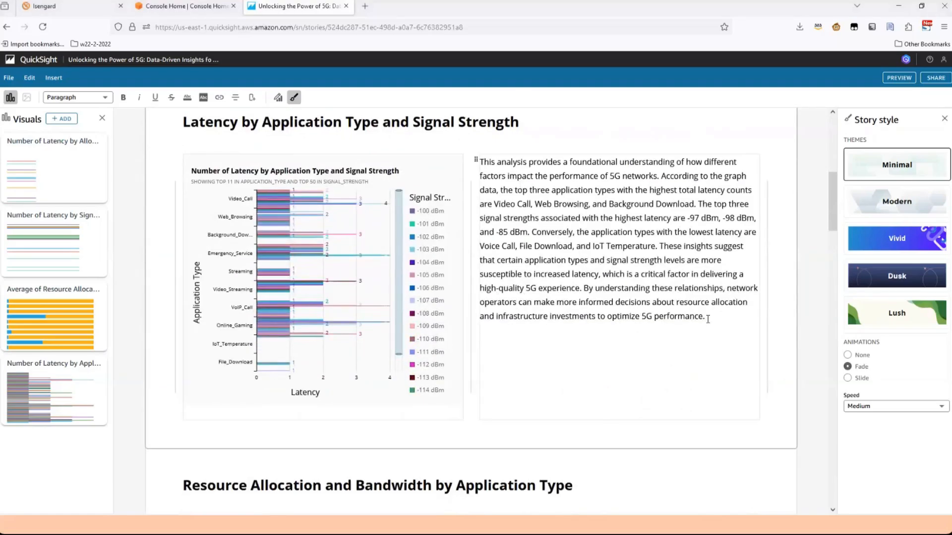
{"action": "left_click_drag", "start_coordinate": [705, 318], "coordinate": [565, 232]}
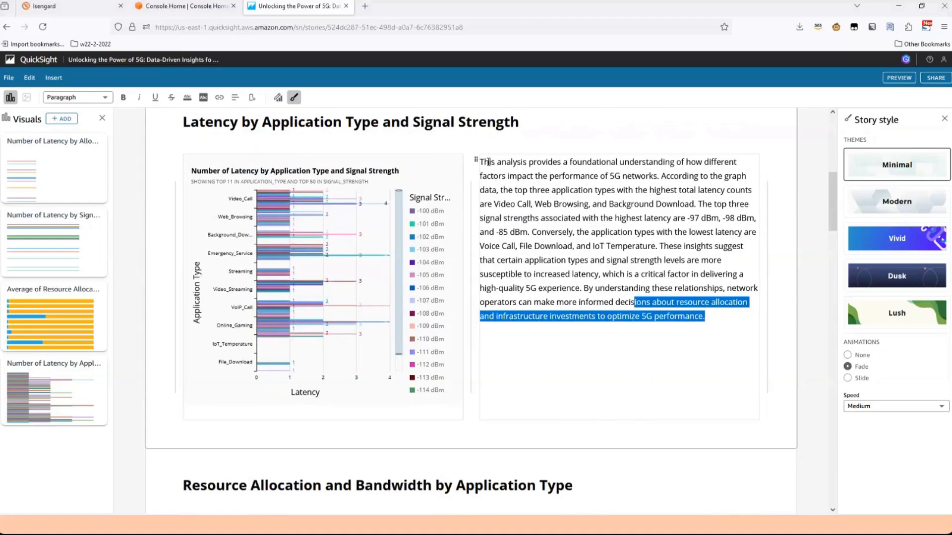
{"action": "left_click_drag", "start_coordinate": [486, 160], "coordinate": [485, 159]}
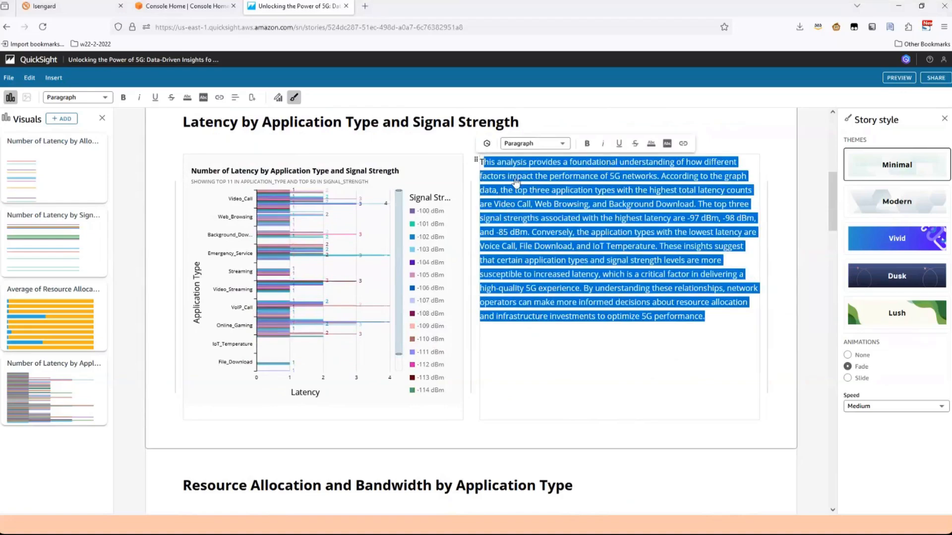
{"action": "left_click", "coordinate": [563, 144]}
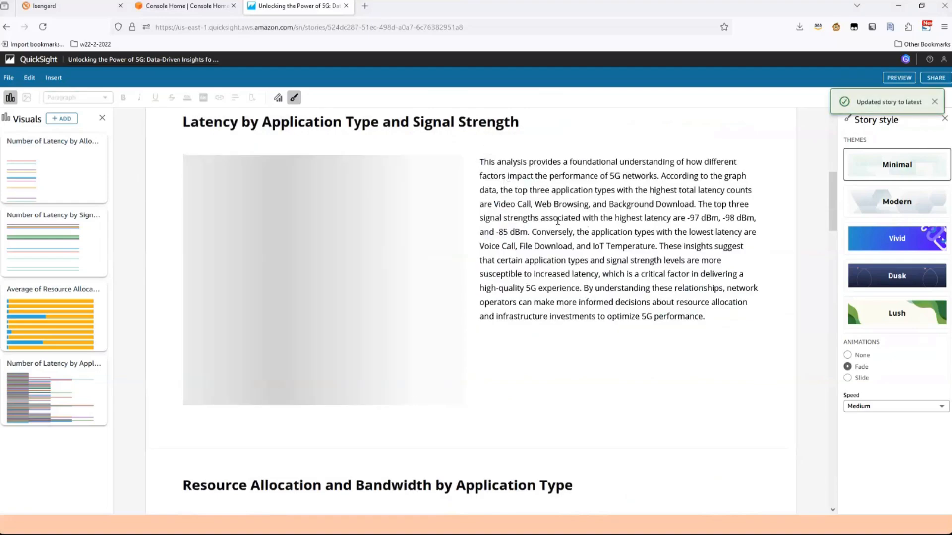
{"action": "left_click_drag", "start_coordinate": [714, 314], "coordinate": [479, 162]}
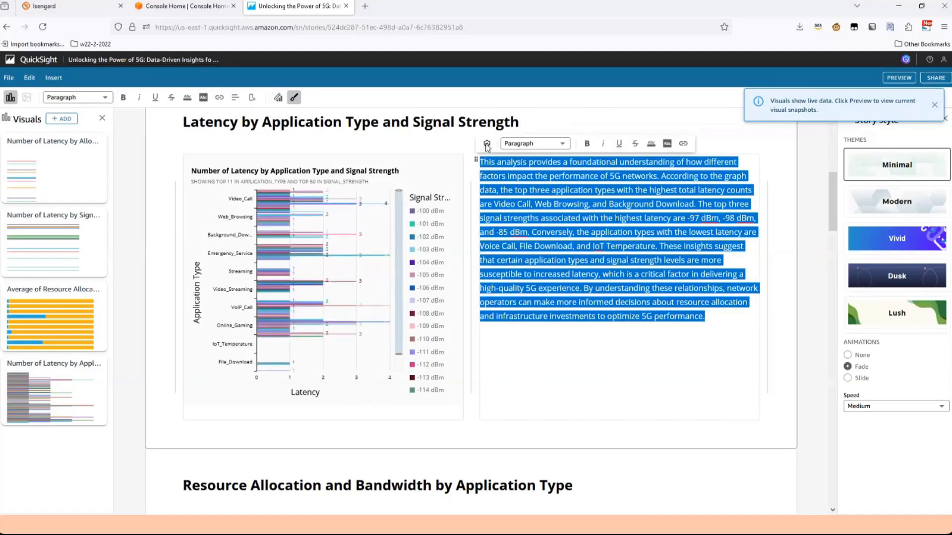
{"action": "left_click", "coordinate": [486, 144]}
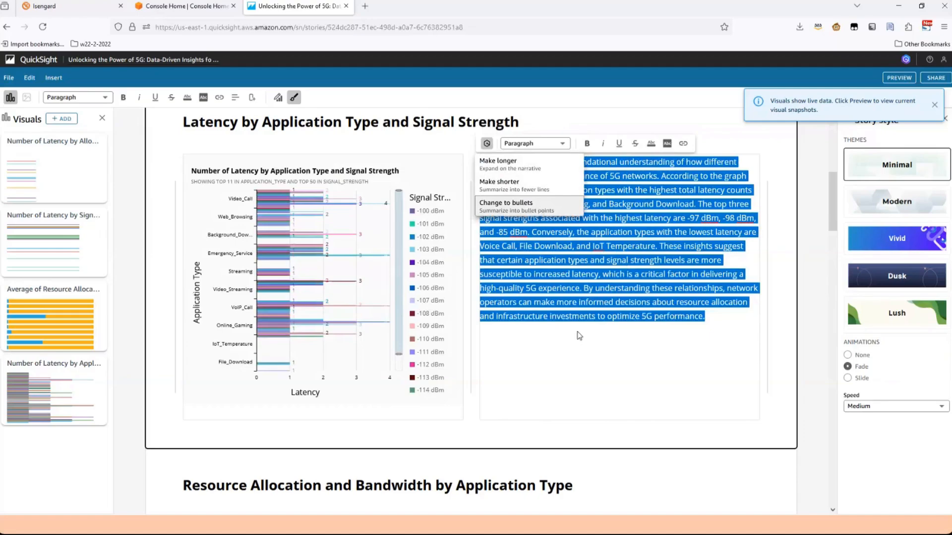
{"action": "left_click", "coordinate": [538, 207]}
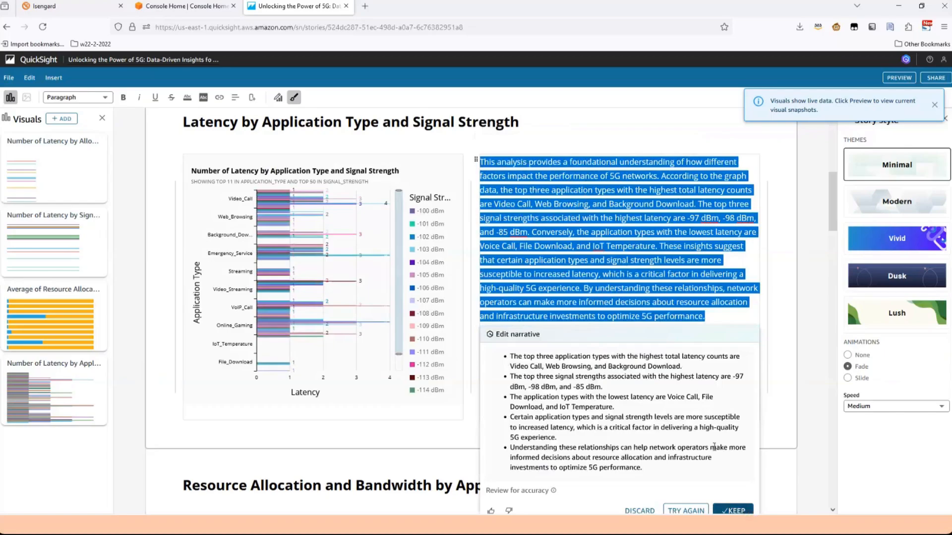
{"action": "left_click", "coordinate": [733, 510]}
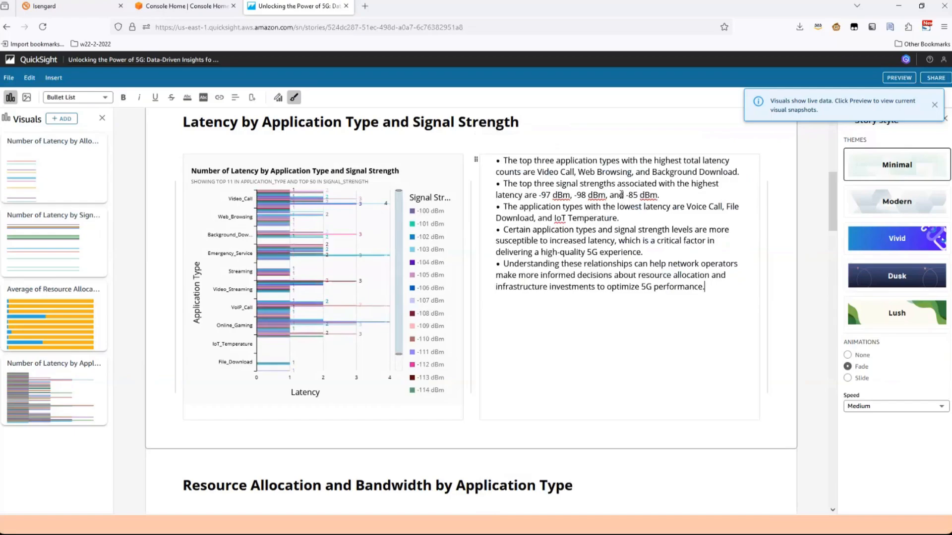
Review the story's chart sections on resource allocation and bandwidth, latency by signal strength and user ID, and latency by allocated bandwidth.
{"action": "scroll", "coordinate": [621, 195], "scroll_direction": "down", "scroll_amount": 1}
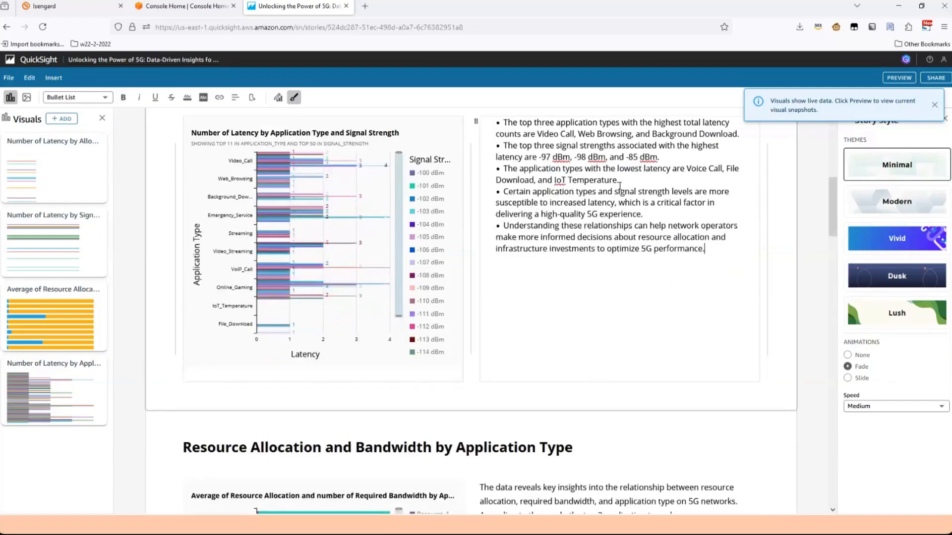
{"action": "scroll", "coordinate": [620, 187], "scroll_direction": "down", "scroll_amount": 1}
{"action": "scroll", "coordinate": [618, 185], "scroll_direction": "down", "scroll_amount": 5}
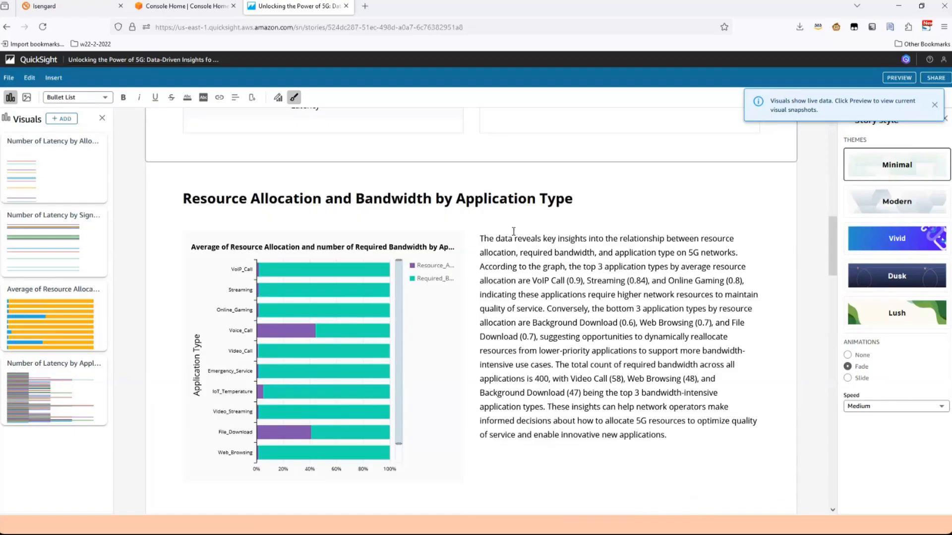
{"action": "scroll", "coordinate": [514, 232], "scroll_direction": "down", "scroll_amount": 1}
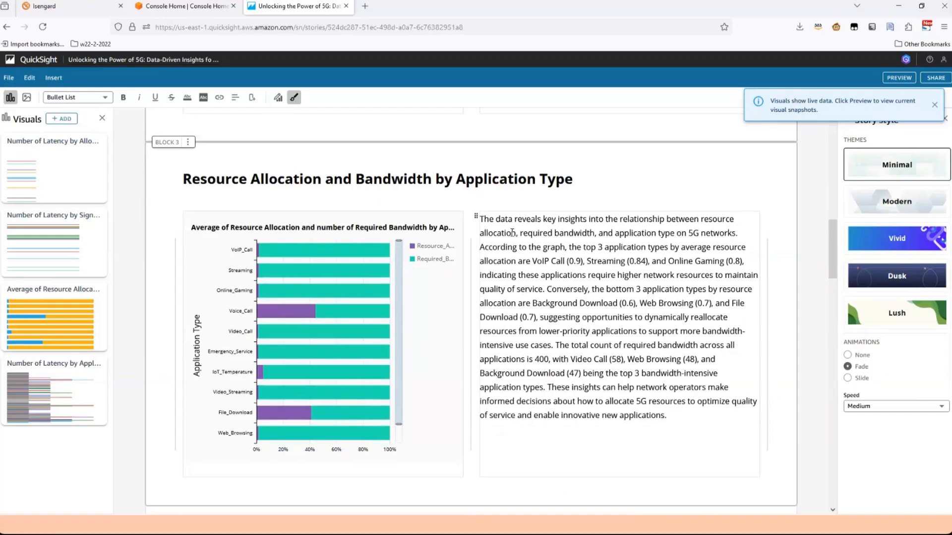
{"action": "scroll", "coordinate": [512, 232], "scroll_direction": "down", "scroll_amount": 1}
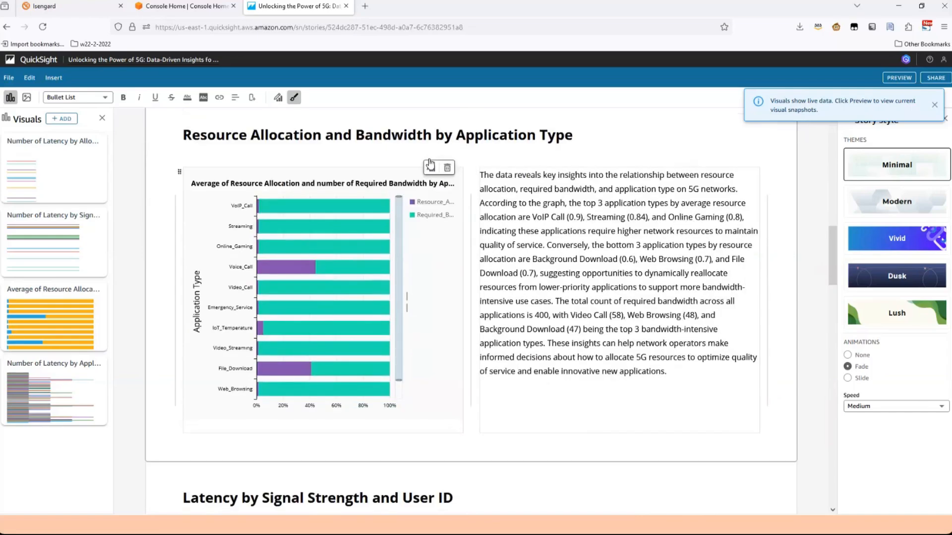
{"action": "scroll", "coordinate": [388, 335], "scroll_direction": "down", "scroll_amount": 1}
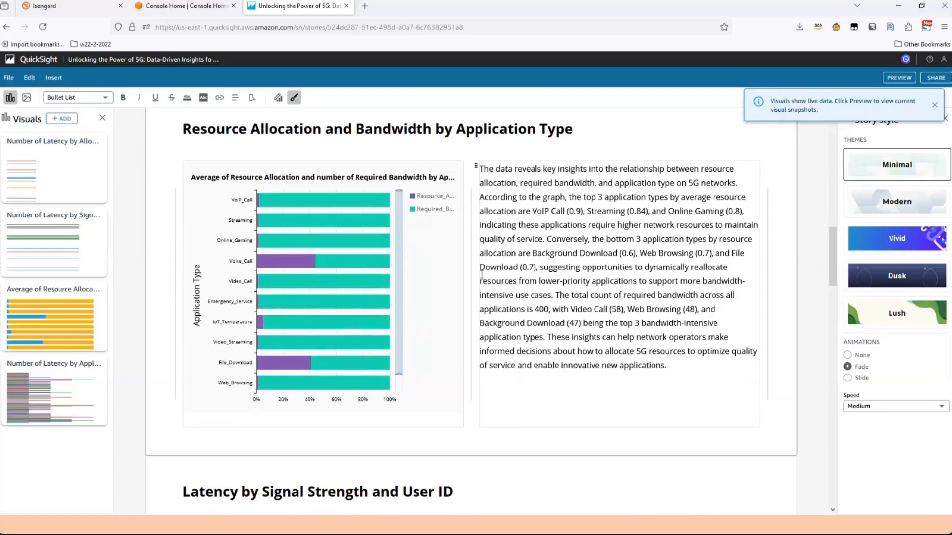
{"action": "scroll", "coordinate": [474, 256], "scroll_direction": "down", "scroll_amount": 4}
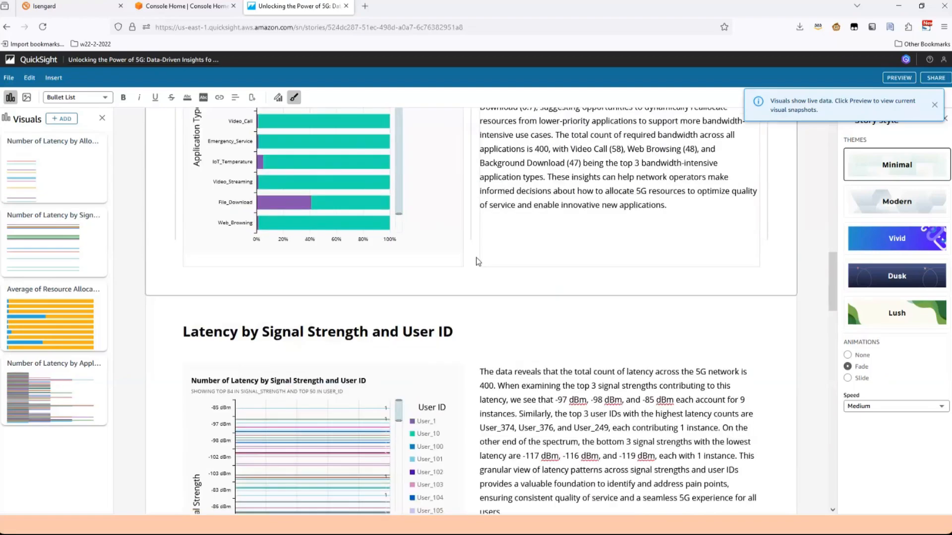
{"action": "scroll", "coordinate": [555, 296], "scroll_direction": "down", "scroll_amount": 1}
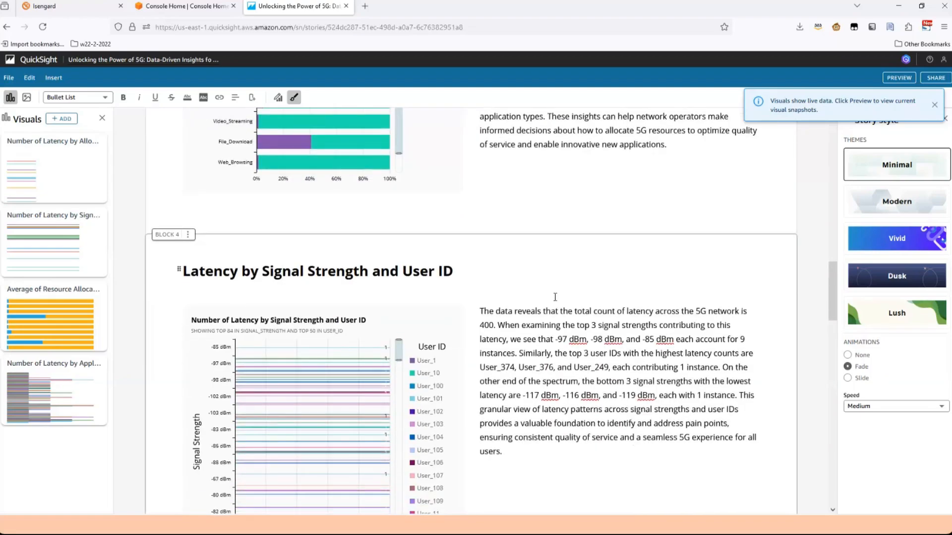
{"action": "scroll", "coordinate": [555, 297], "scroll_direction": "down", "scroll_amount": 1}
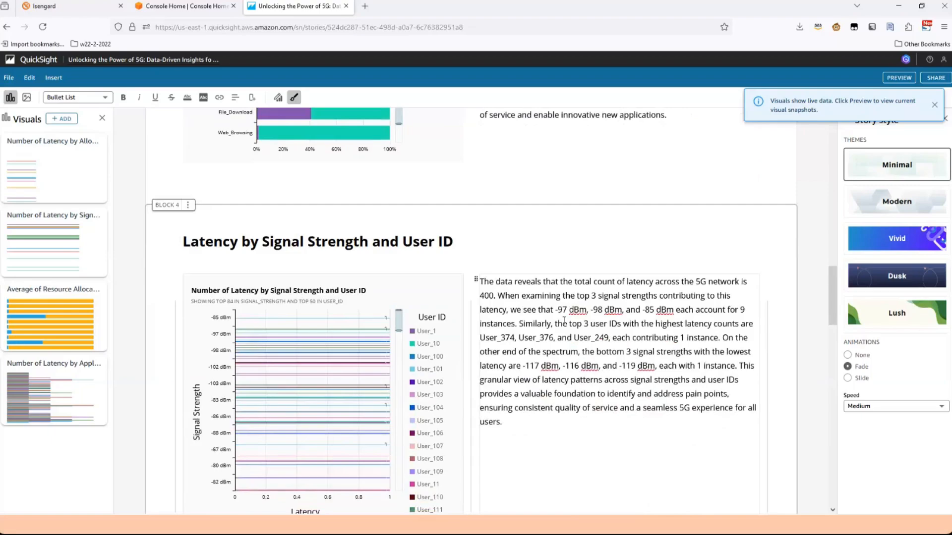
{"action": "scroll", "coordinate": [561, 249], "scroll_direction": "down", "scroll_amount": 3}
{"action": "scroll", "coordinate": [560, 249], "scroll_direction": "down", "scroll_amount": 3}
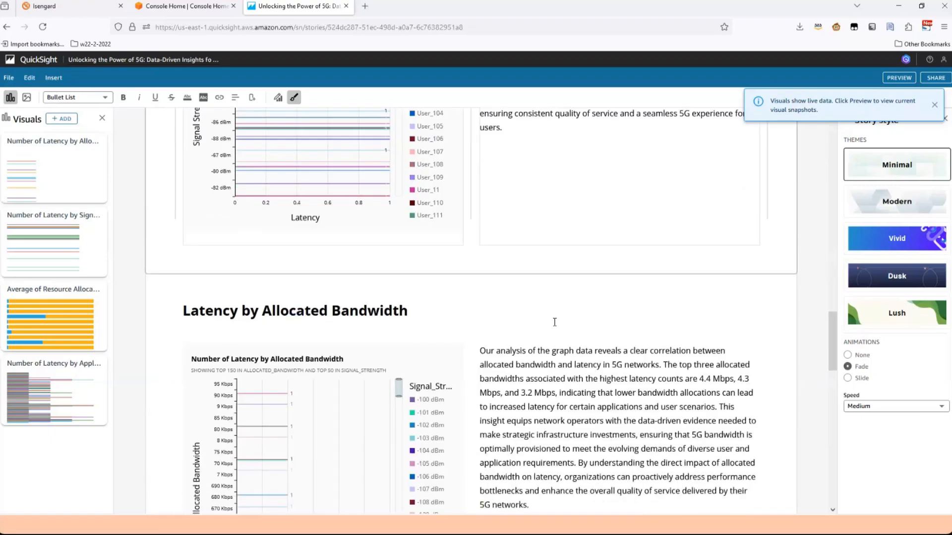
{"action": "scroll", "coordinate": [554, 322], "scroll_direction": "down", "scroll_amount": 3}
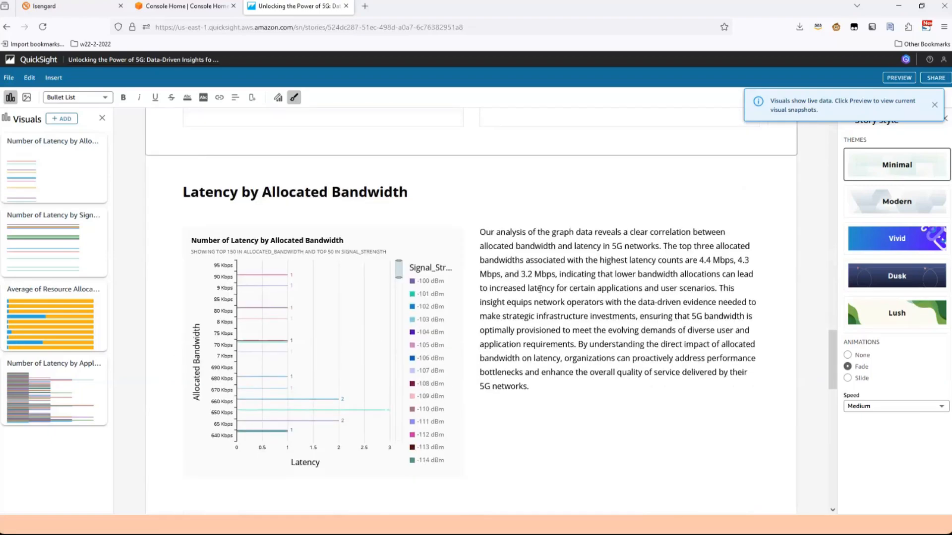
{"action": "left_click", "coordinate": [541, 298]}
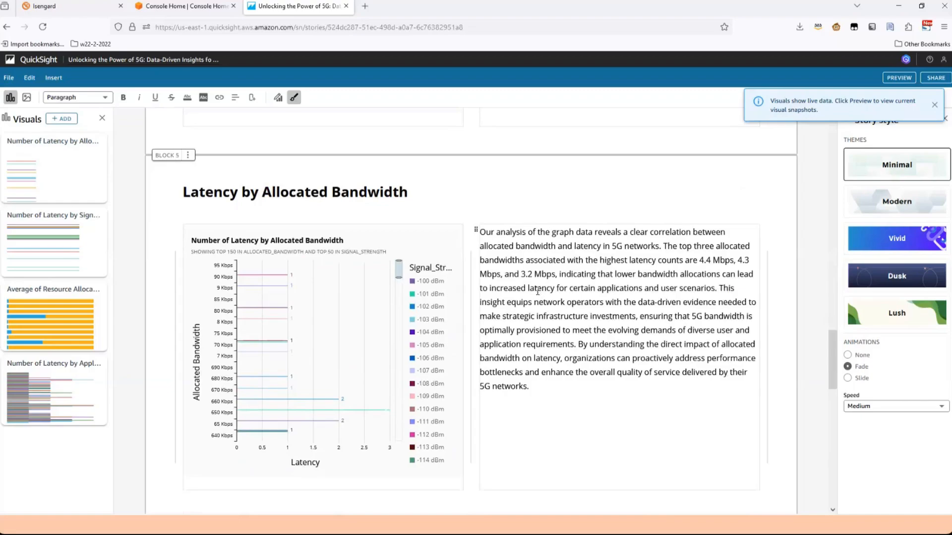
{"action": "scroll", "coordinate": [537, 292], "scroll_direction": "down", "scroll_amount": 1}
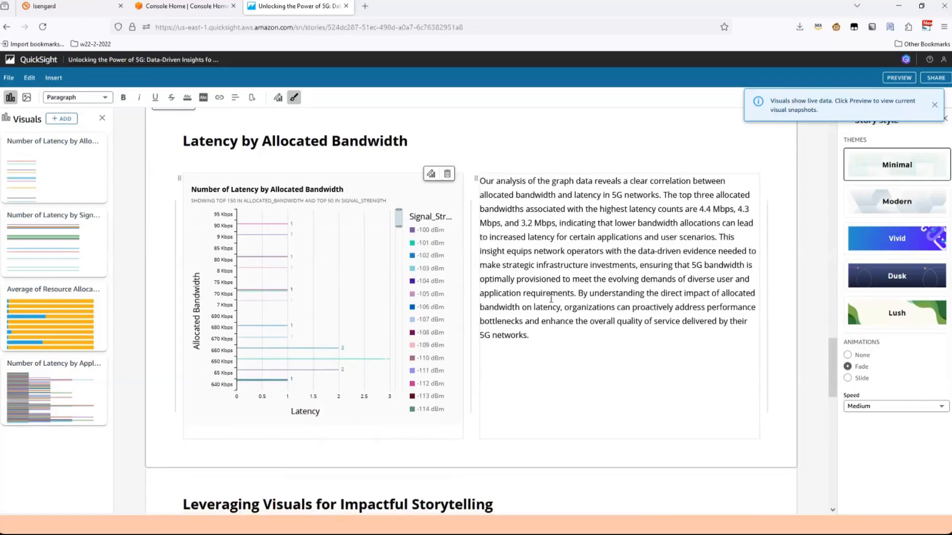
Read the story's closing text sections, from Leveraging Visuals for Impactful Storytelling through Call to Action and Conclusion.
{"action": "scroll", "coordinate": [551, 299], "scroll_direction": "down", "scroll_amount": 2}
{"action": "scroll", "coordinate": [551, 292], "scroll_direction": "down", "scroll_amount": 2}
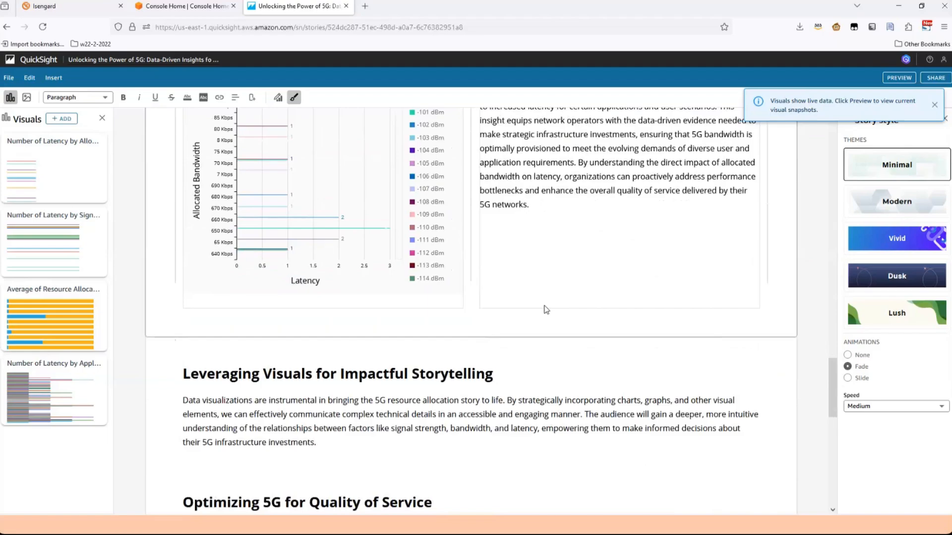
{"action": "scroll", "coordinate": [546, 309], "scroll_direction": "down", "scroll_amount": 2}
{"action": "scroll", "coordinate": [522, 389], "scroll_direction": "down", "scroll_amount": 1}
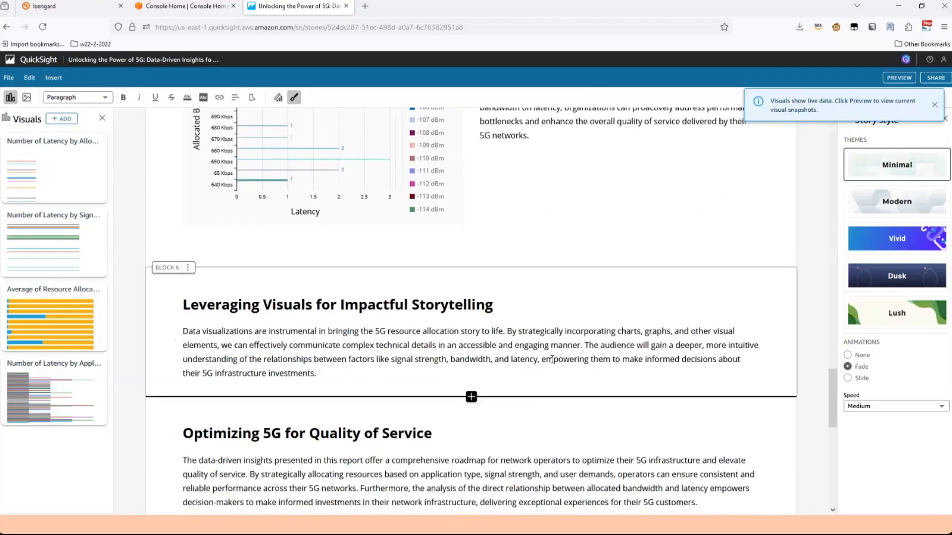
{"action": "scroll", "coordinate": [552, 359], "scroll_direction": "down", "scroll_amount": 10}
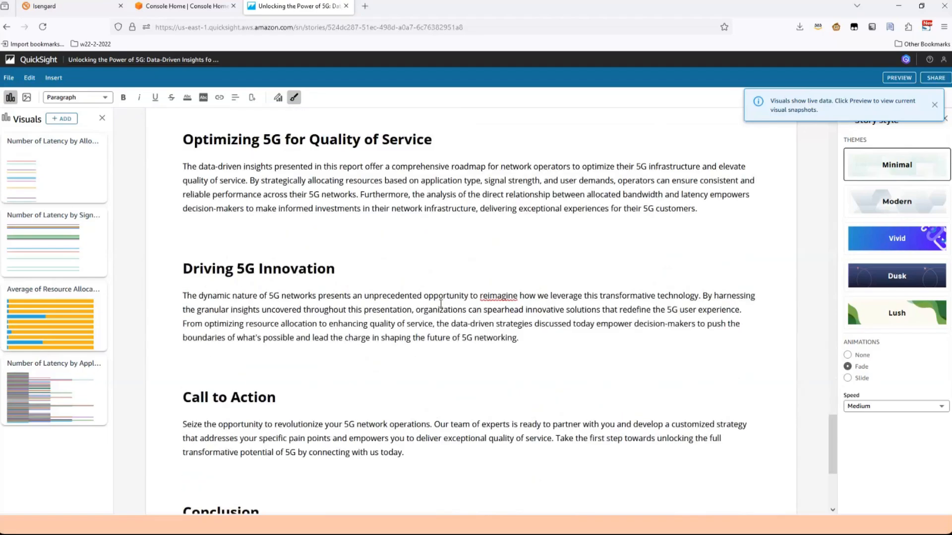
{"action": "scroll", "coordinate": [441, 303], "scroll_direction": "down", "scroll_amount": 3}
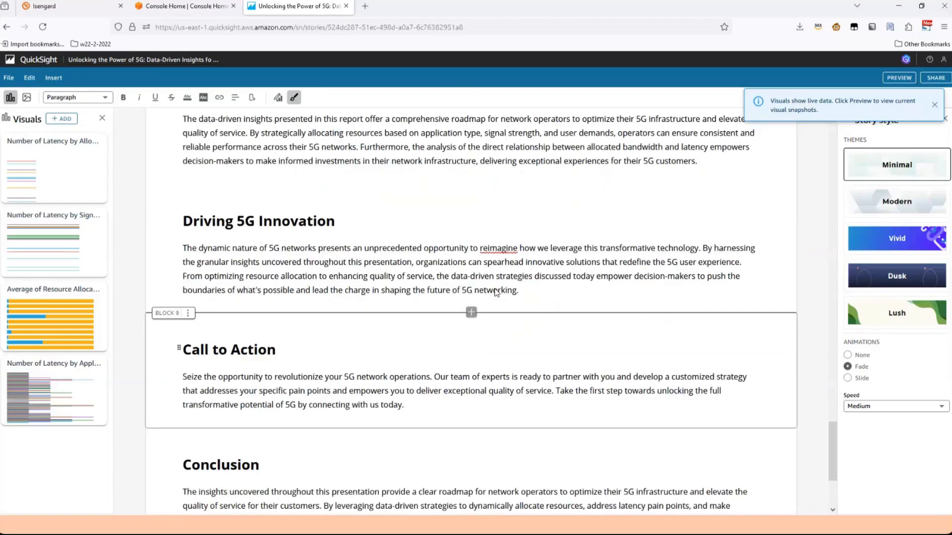
{"action": "scroll", "coordinate": [479, 329], "scroll_direction": "down", "scroll_amount": 4}
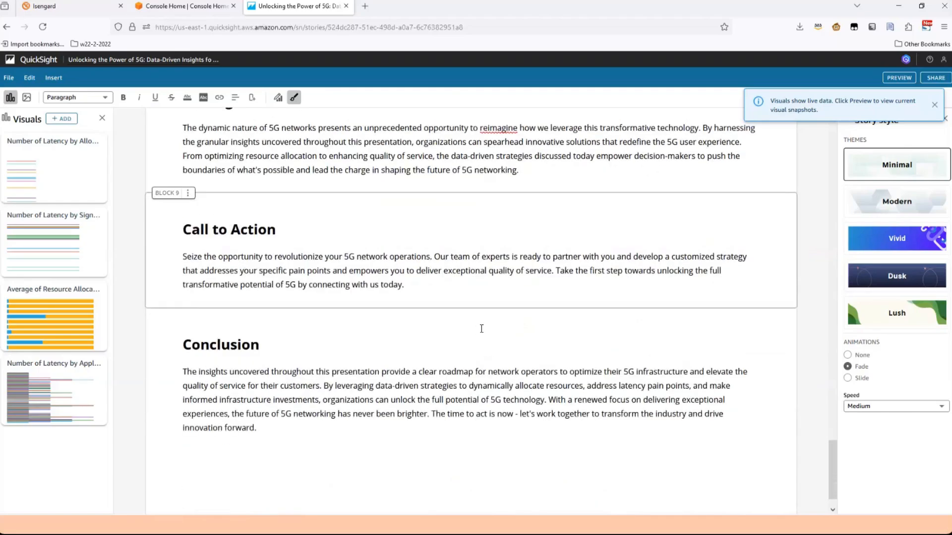
{"action": "scroll", "coordinate": [481, 328], "scroll_direction": "up", "scroll_amount": 10}
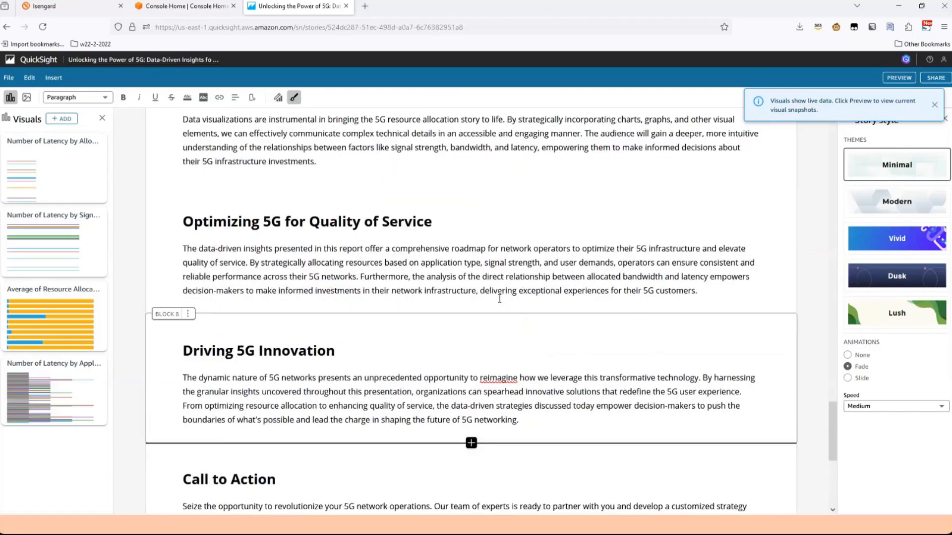